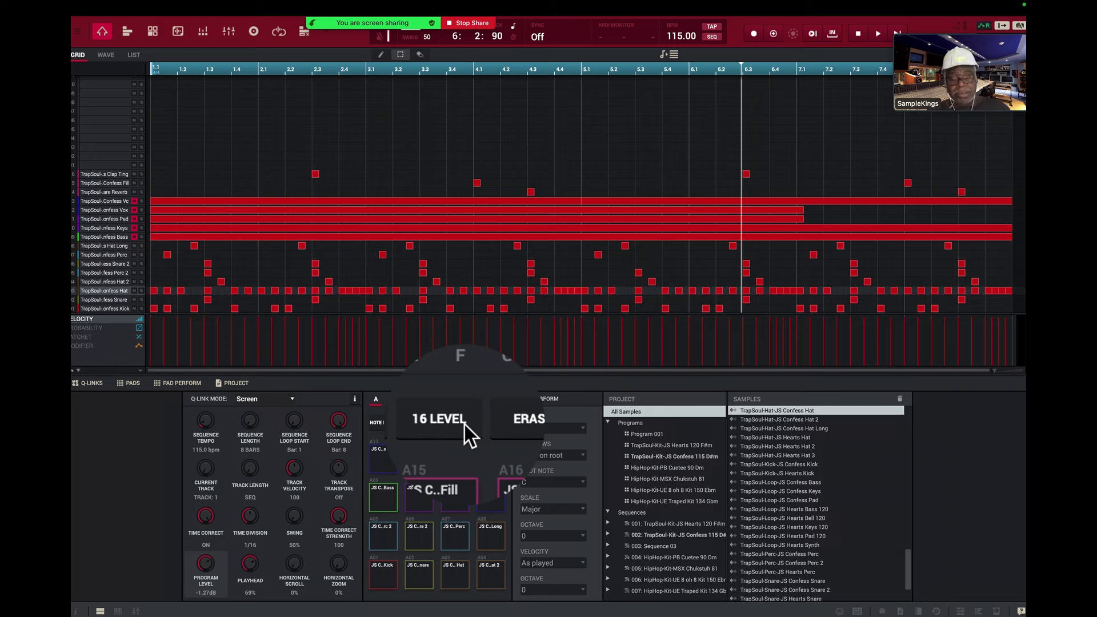
- Check the Create Stems options for the JS Confess Keys sample on pad A10 without processing it
key("super+4")
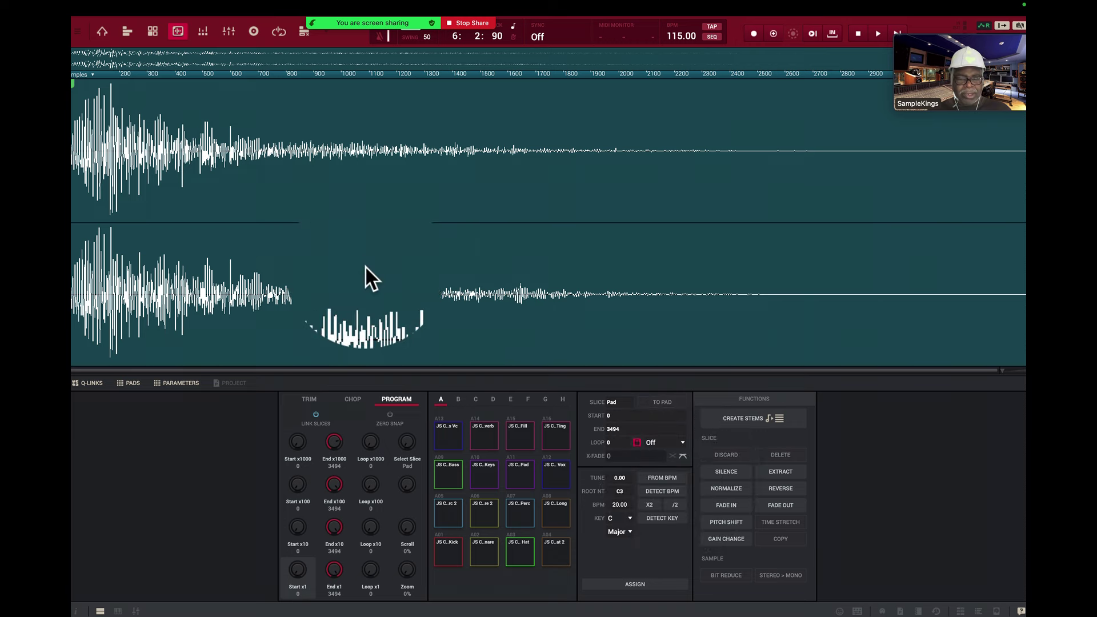
left_click(483, 466)
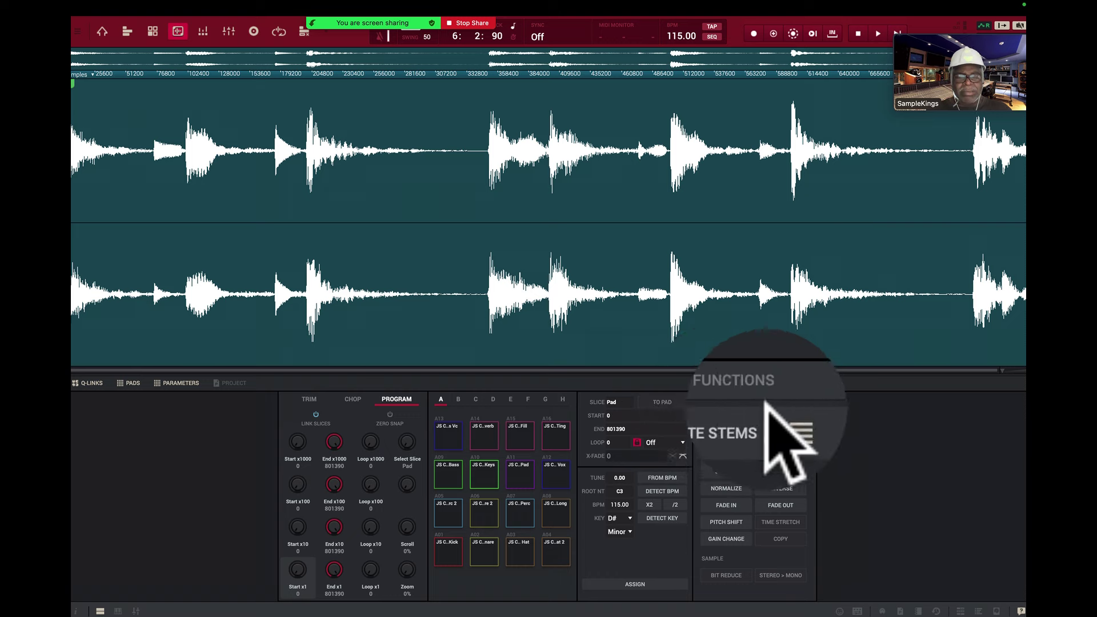
left_click(755, 418)
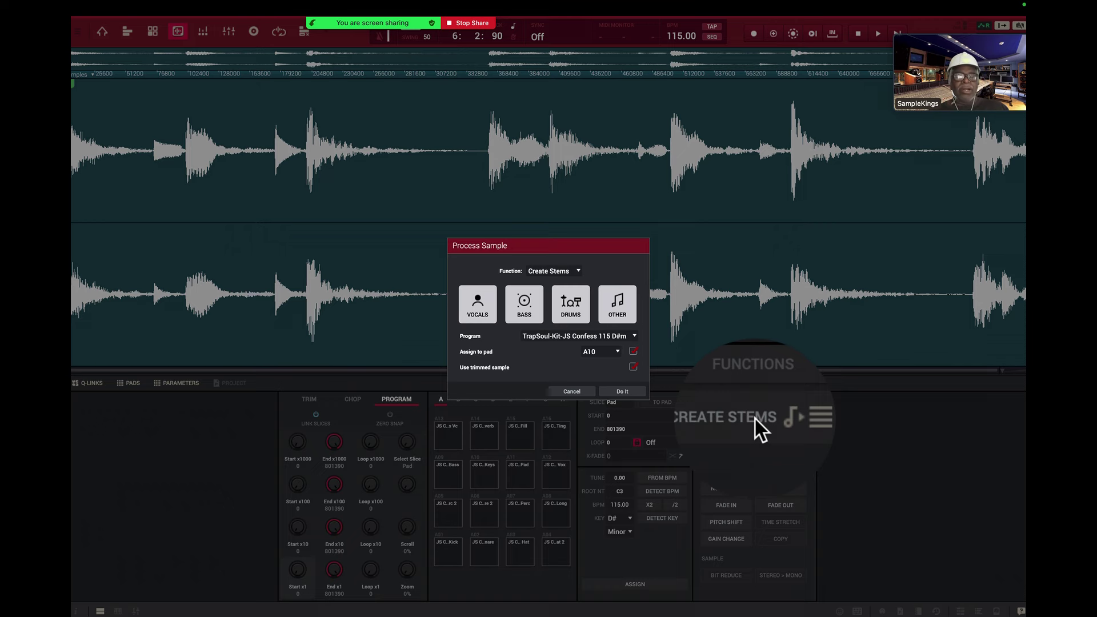
left_click(573, 391)
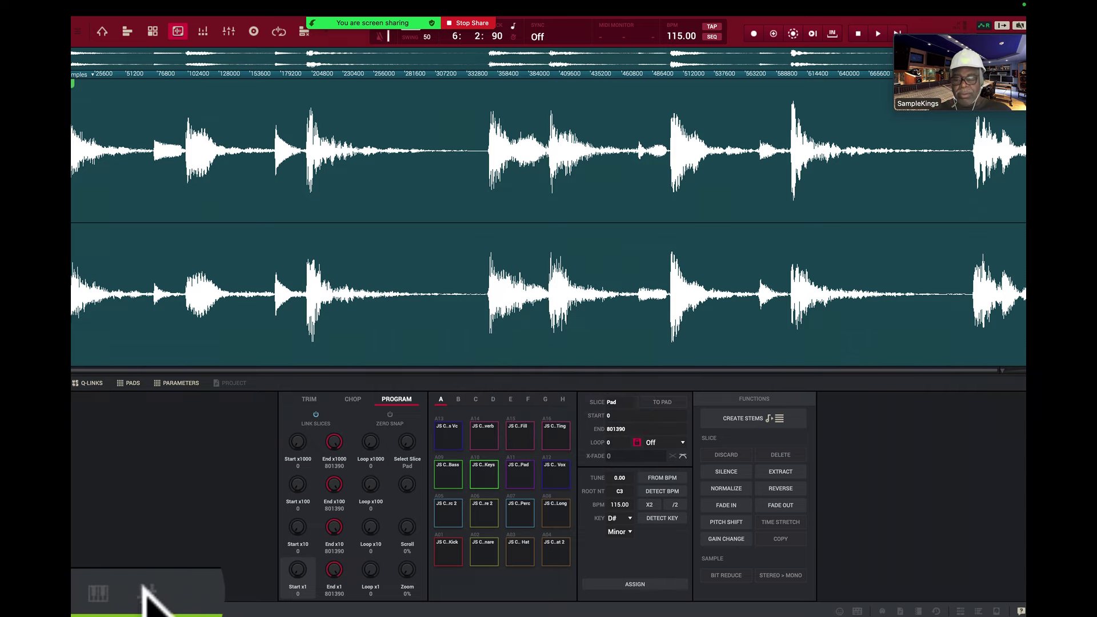
- Open the mixer and enlarge its pad channel section, keeping the pads shown below the channels
left_click(146, 588)
key("c")
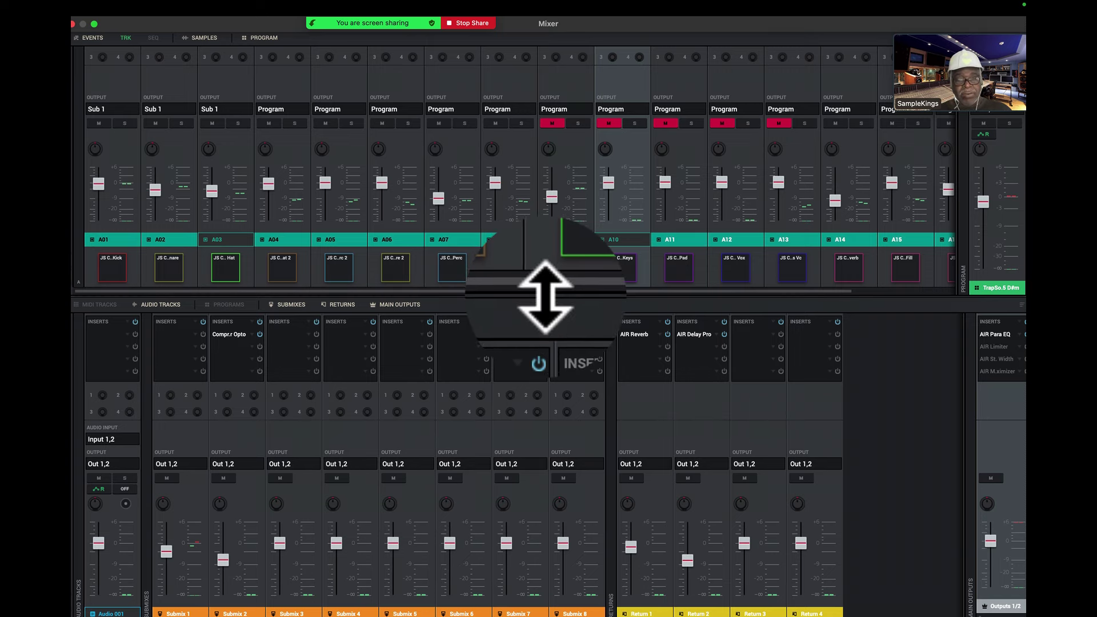
left_click_drag(543, 297, 569, 552)
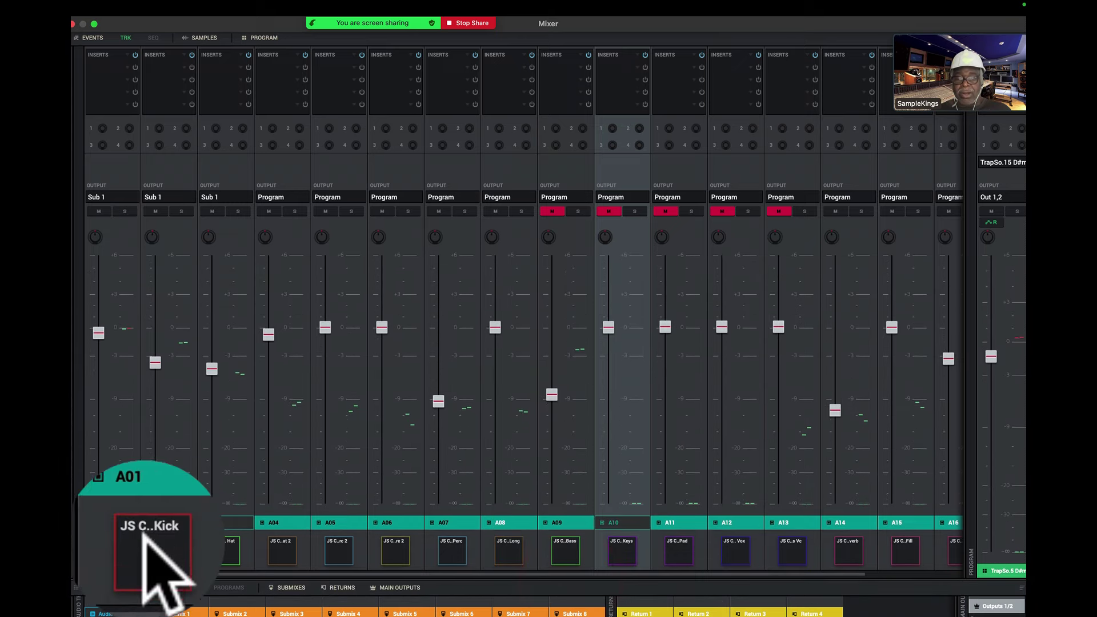
left_click(79, 560)
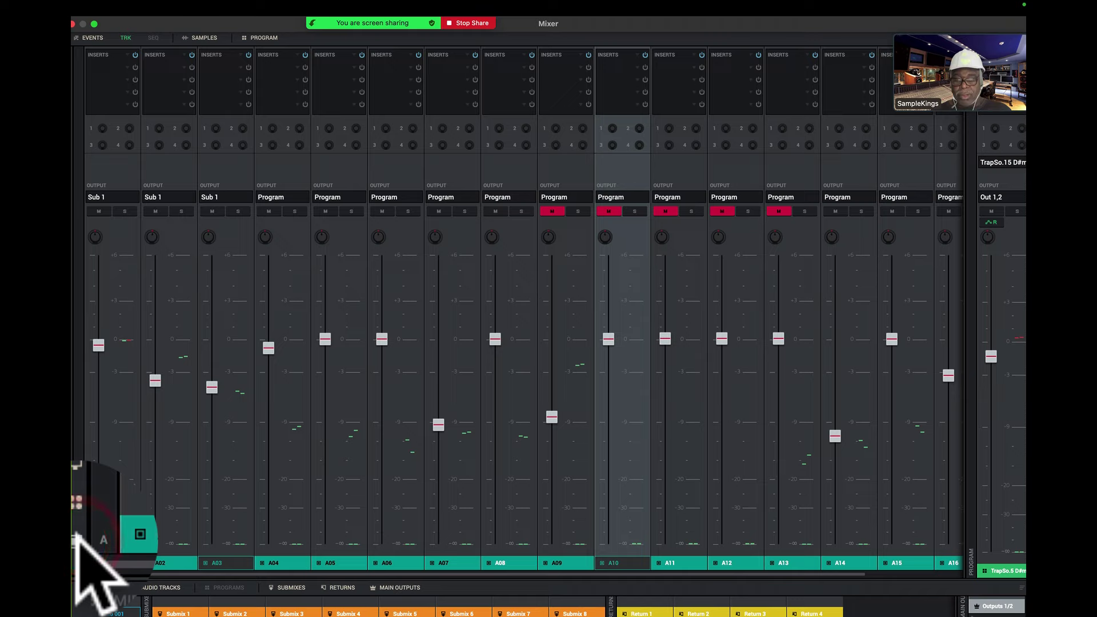
left_click(109, 540)
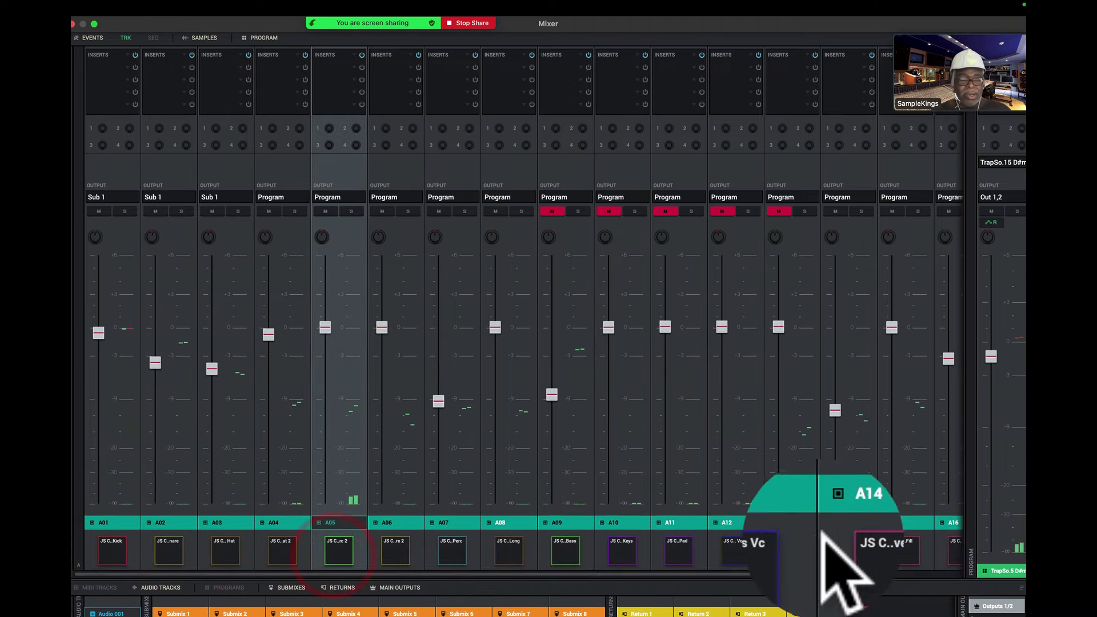
- Audition the A15 Fill, A10 Keys and A07 Perc pads, finishing on the A01 Kick channel
left_click(898, 525)
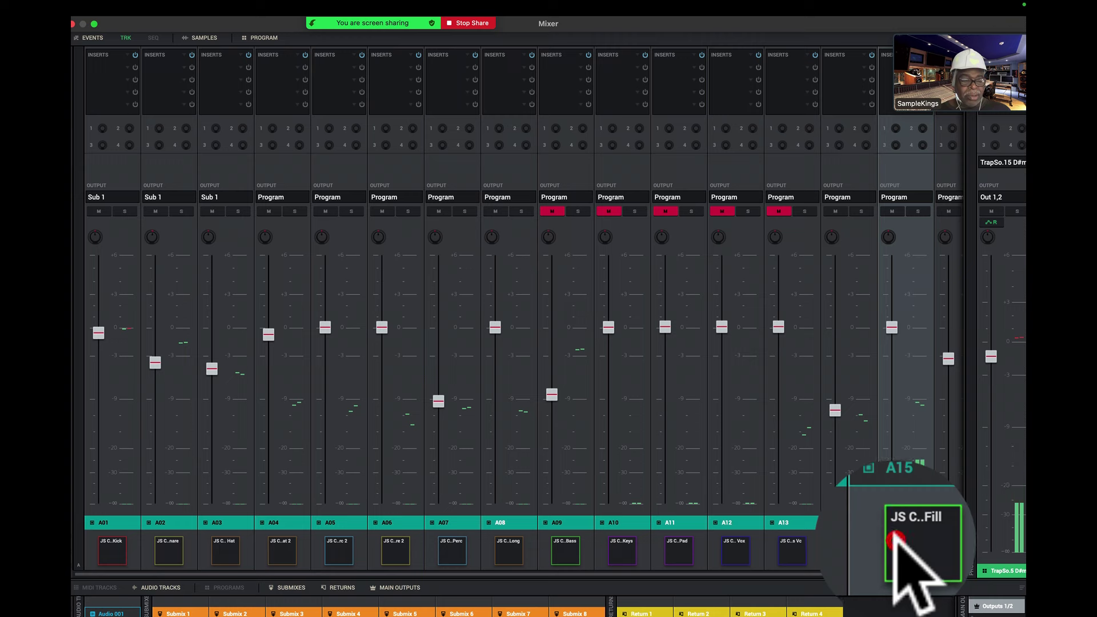
left_click(608, 540)
left_click(451, 540)
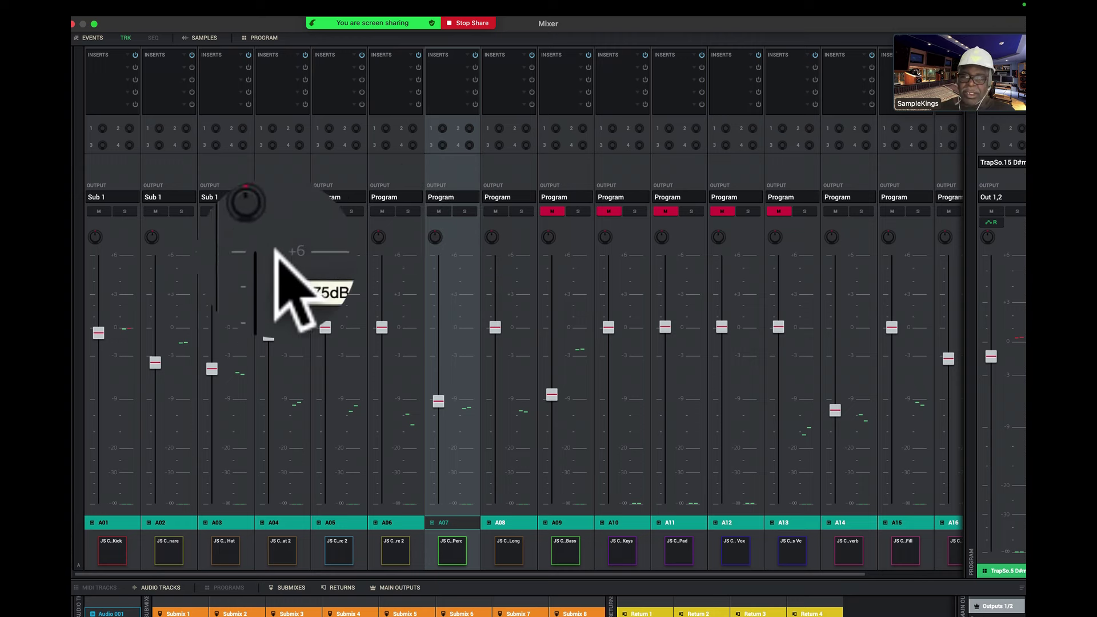
left_click(142, 336)
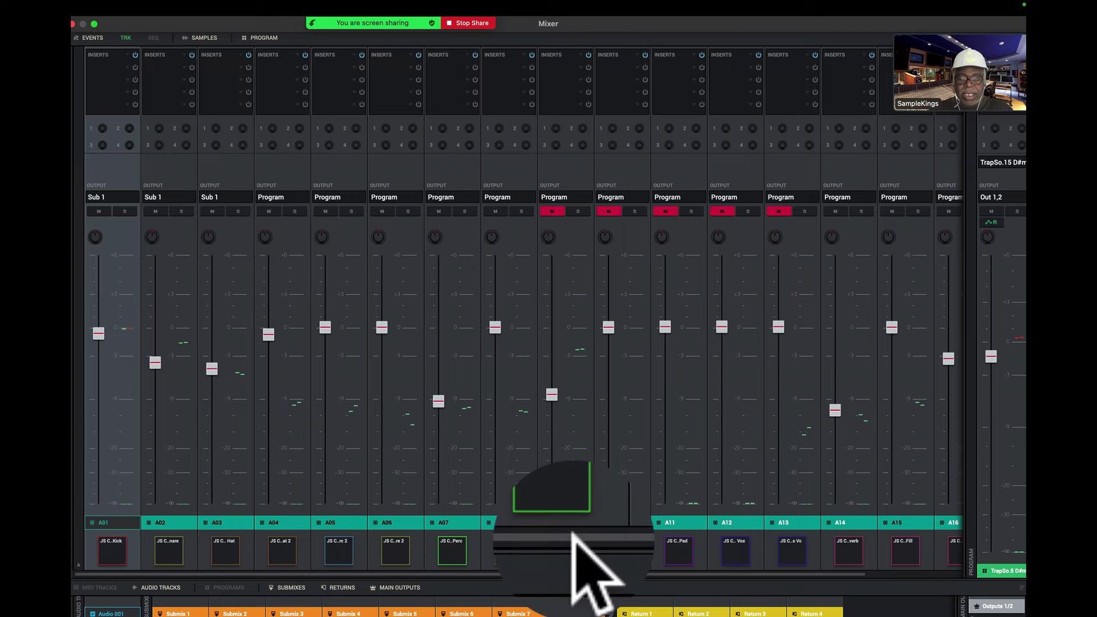
- Enlarge the submix section and briefly mute Submix 1 to hear what is routed through it
left_click_drag(574, 540, 562, 248)
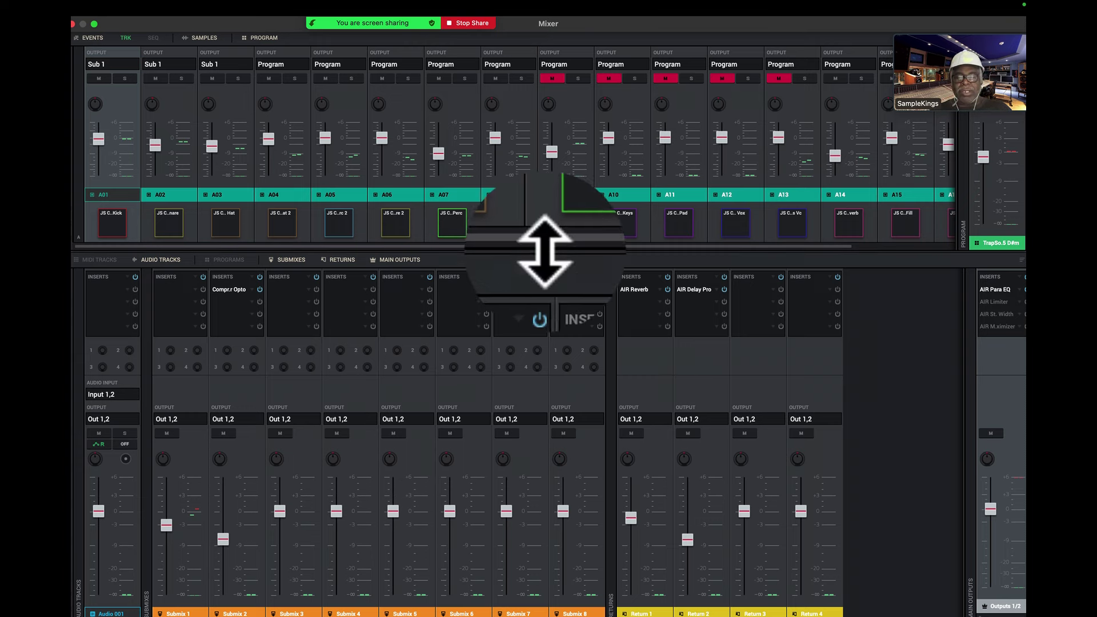
left_click_drag(543, 254, 561, 289)
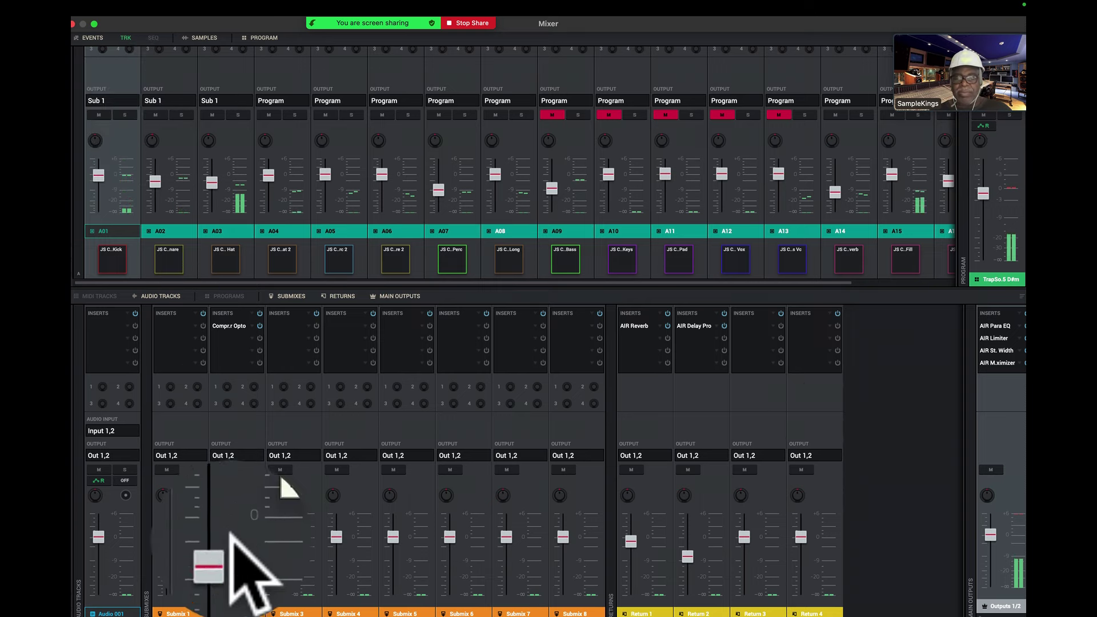
mouse_move(168, 540)
left_mouse_down()
mouse_move(167, 568)
mouse_move(172, 536)
left_mouse_up()
left_click(172, 468)
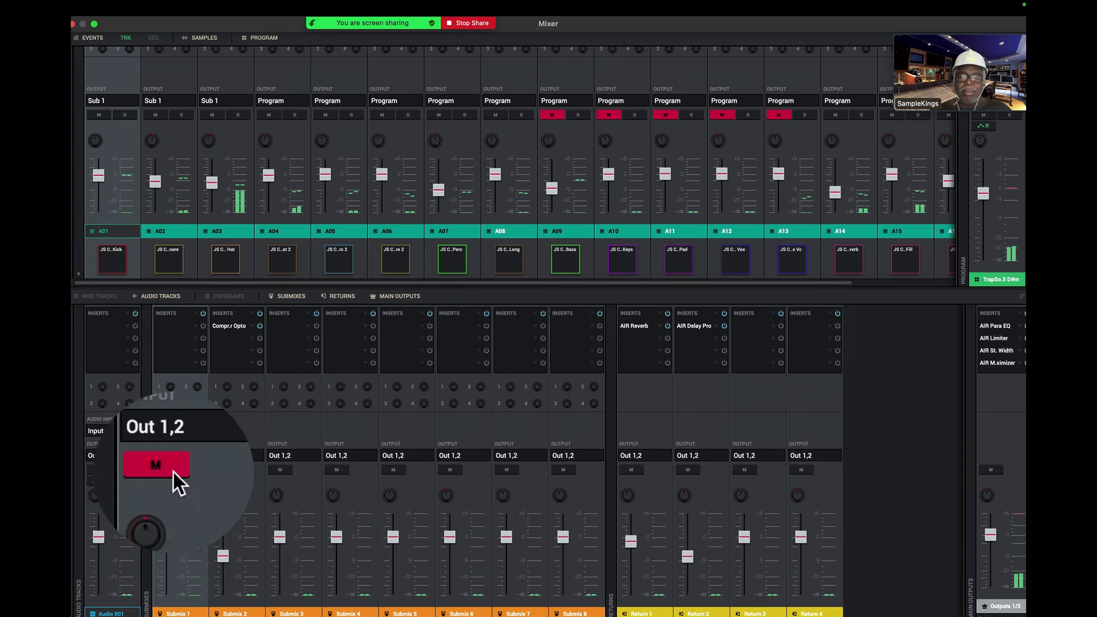
left_click(172, 471)
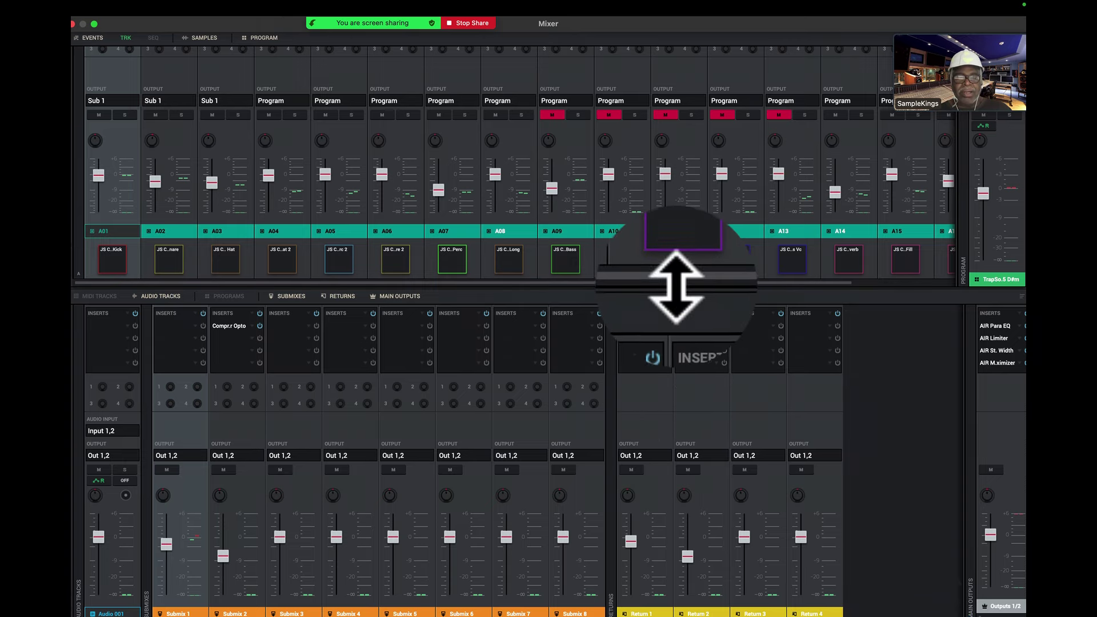
- Unmute the Bass, Keys, Pad and both Vox channels, A09 to A13
left_click_drag(675, 289, 697, 550)
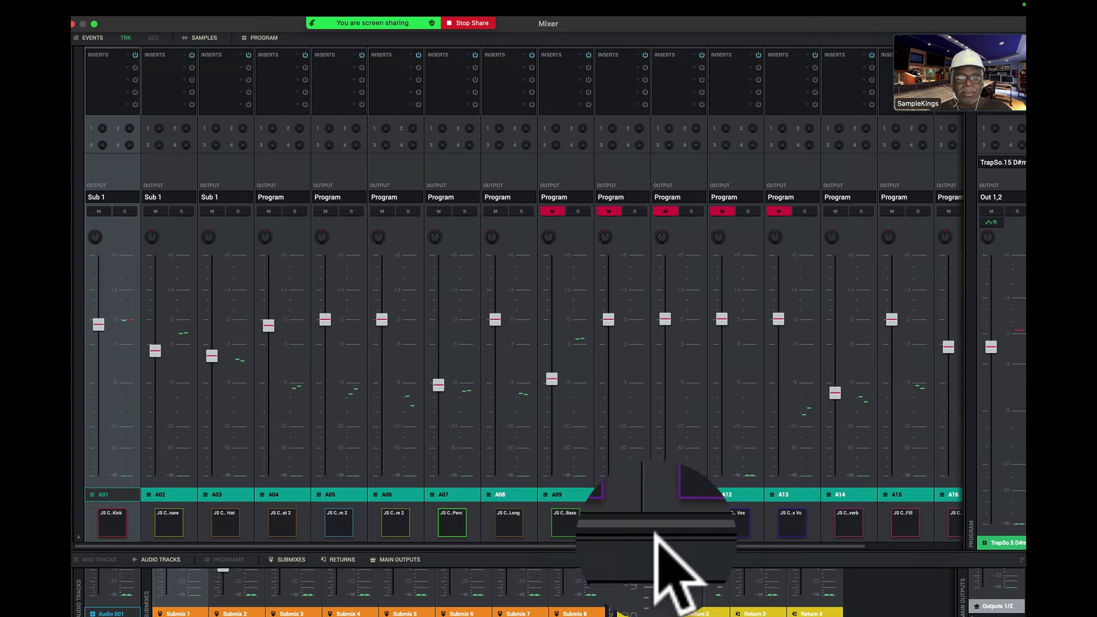
left_click_drag(656, 543, 650, 216)
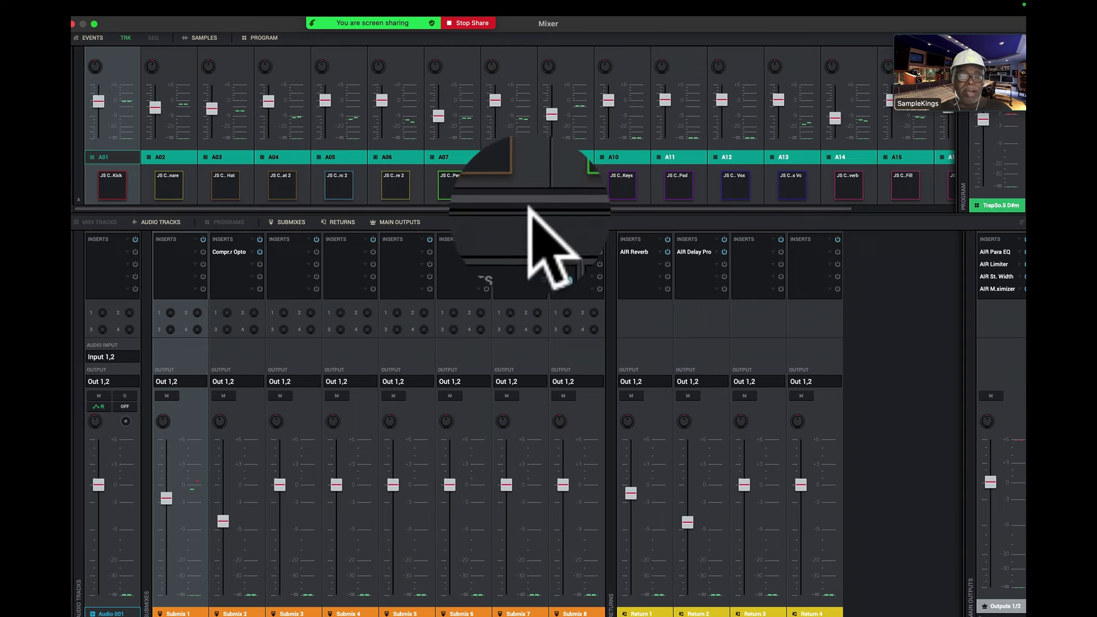
left_click_drag(530, 212, 534, 372)
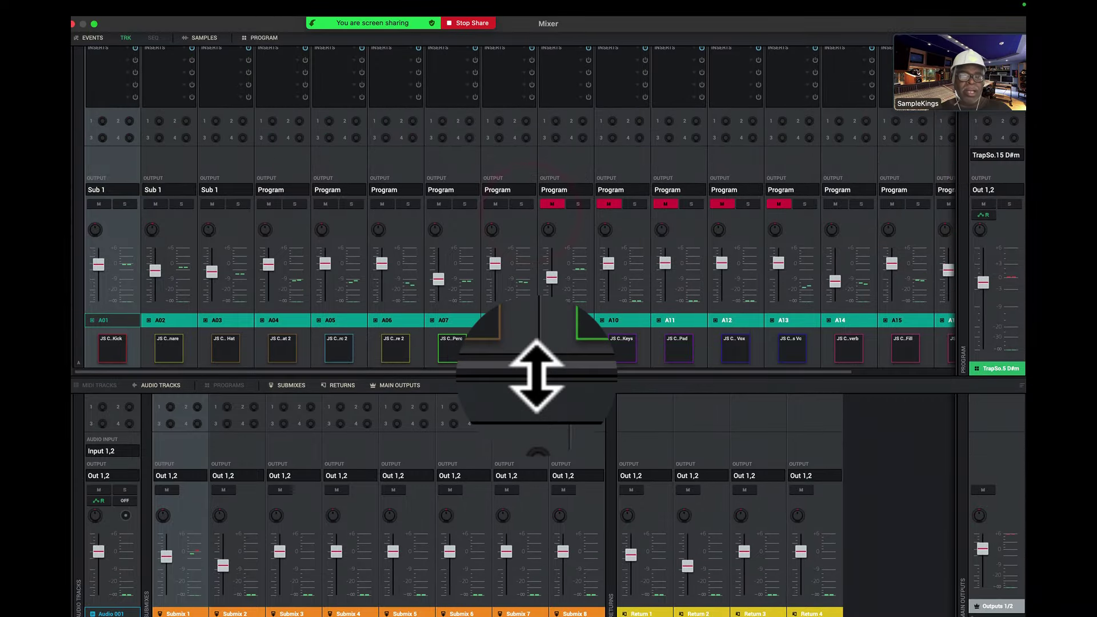
left_click(553, 203)
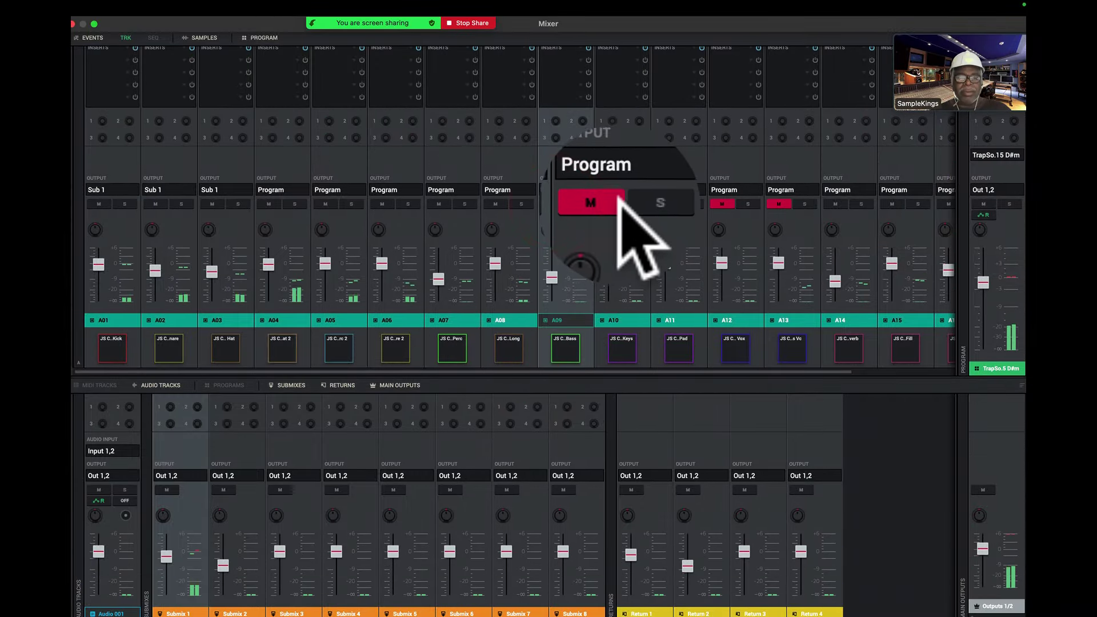
left_click(611, 203)
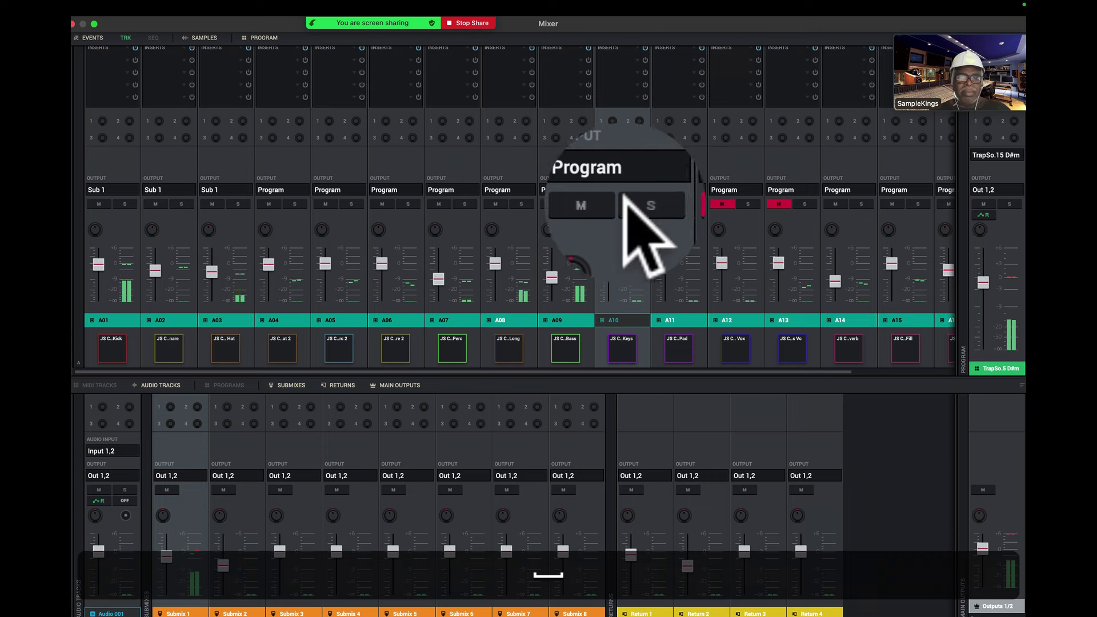
left_click(667, 204)
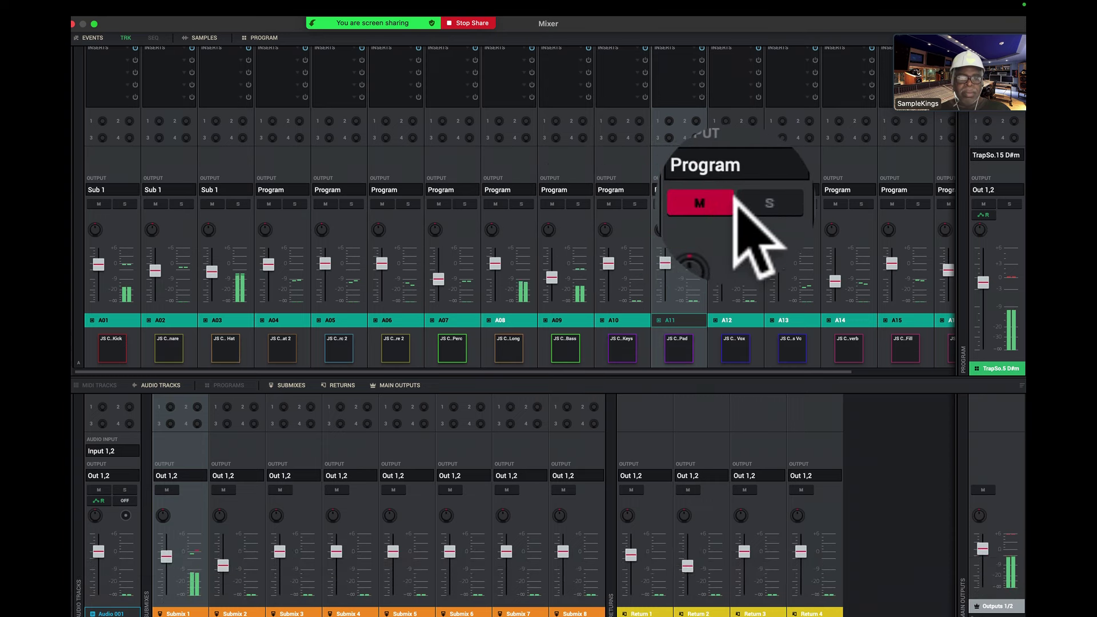
left_click_drag(608, 264, 615, 264)
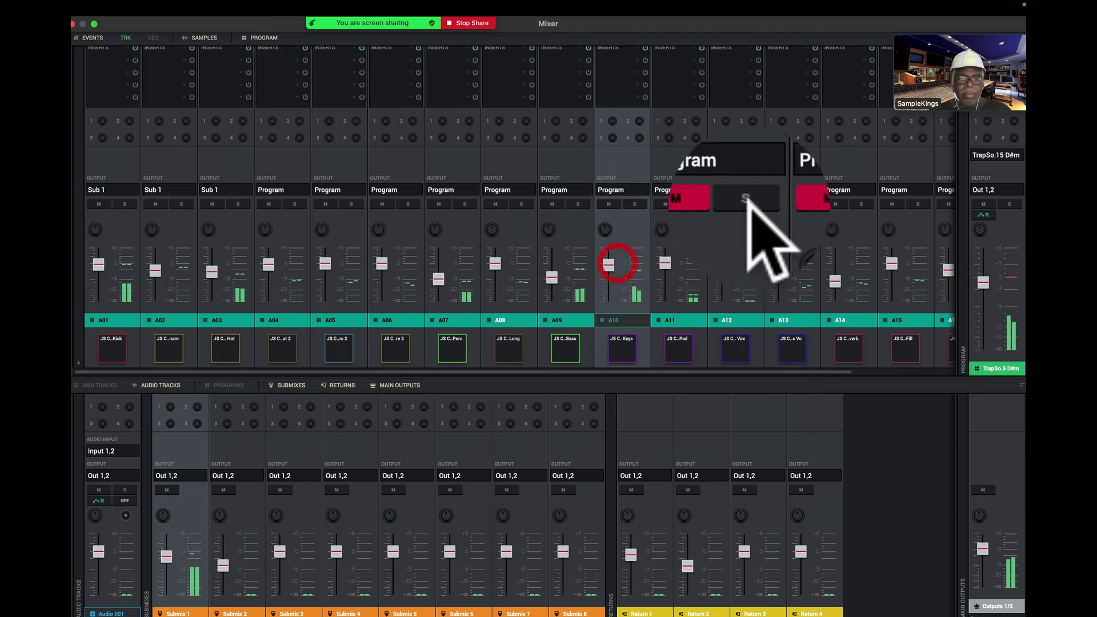
left_click(721, 204)
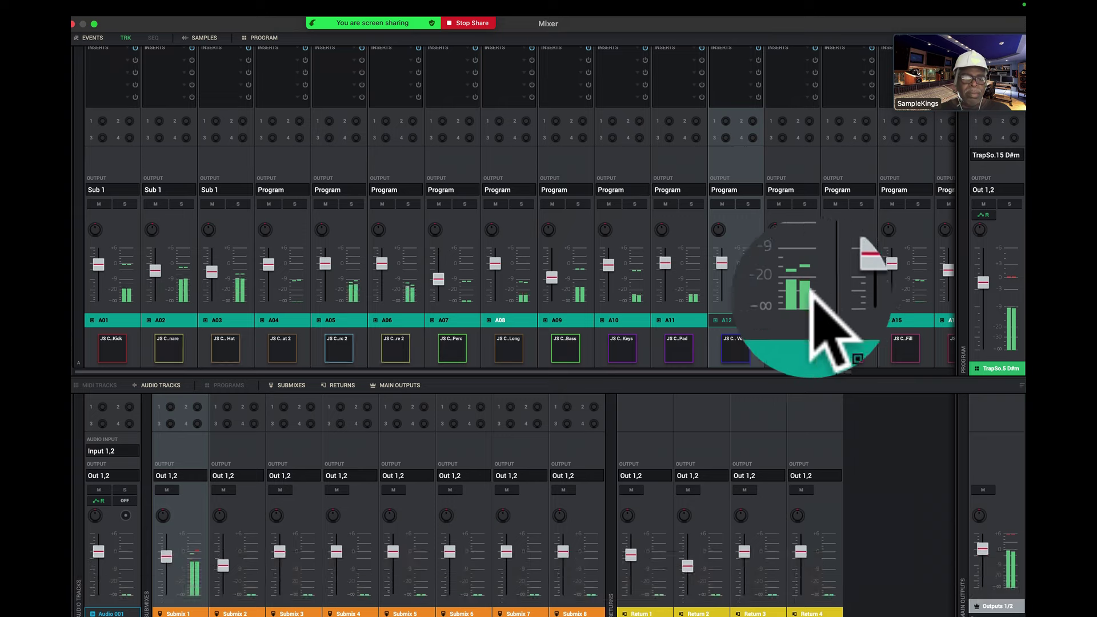
- Lower the A11 Pad, A12 Vox and A13 Vox faders to about -9 dB each
left_click(778, 264)
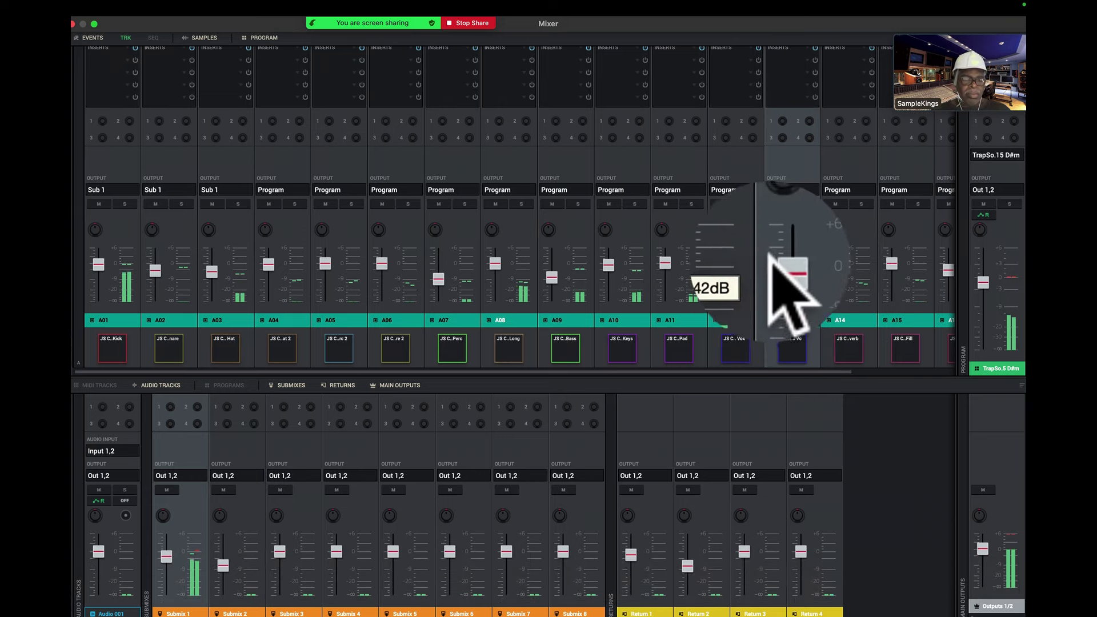
left_click(782, 288)
mouse_move(728, 266)
left_mouse_down()
mouse_move(727, 282)
mouse_move(732, 273)
left_mouse_up()
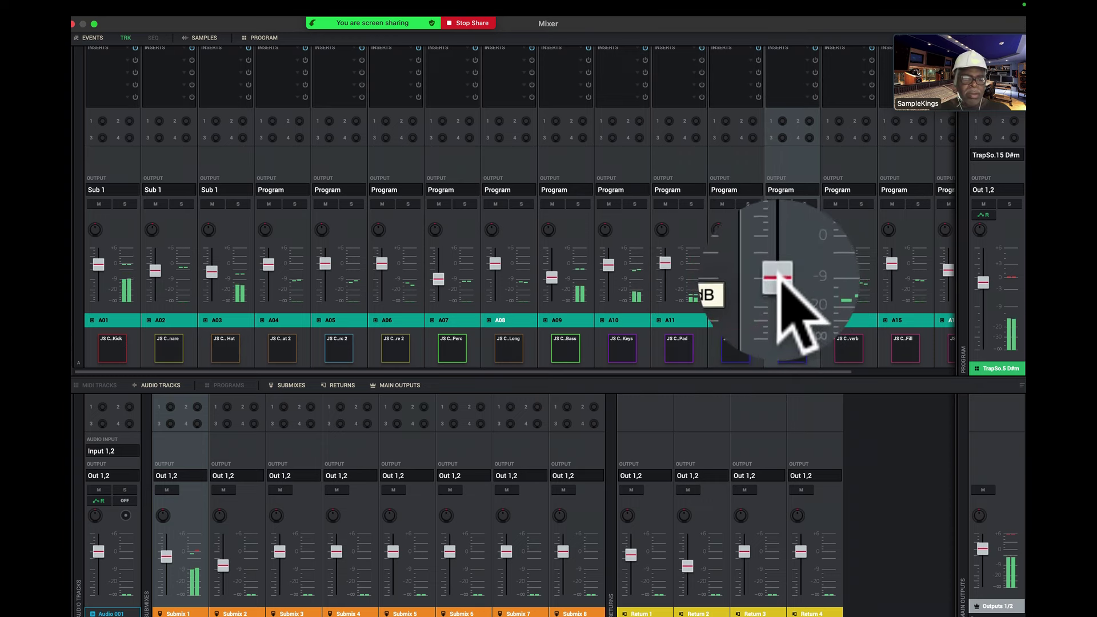
left_click(778, 269)
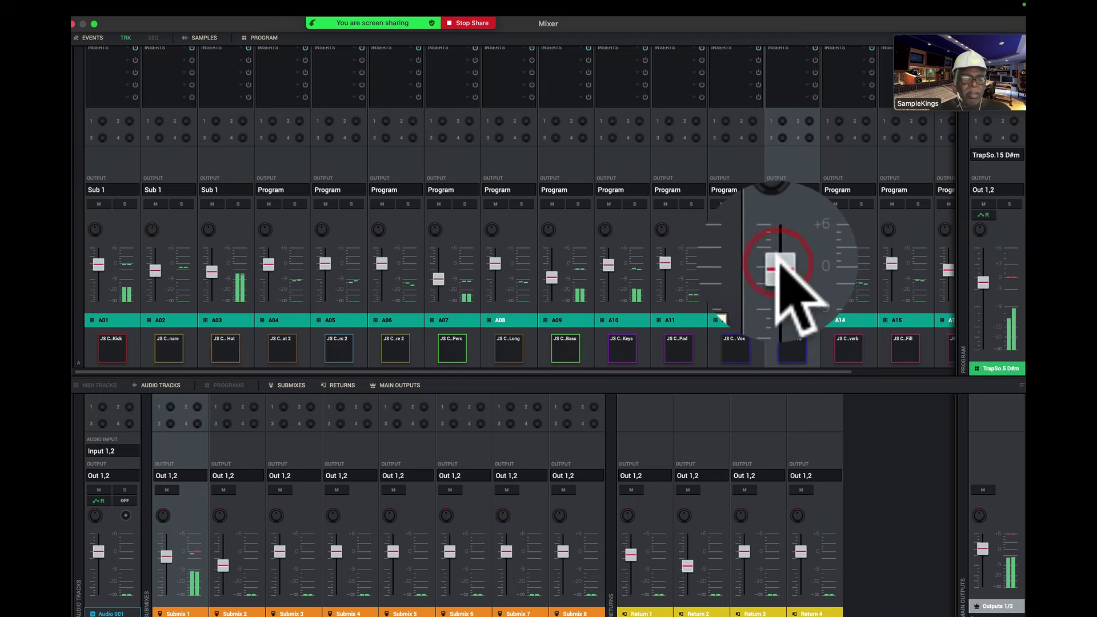
left_click(837, 265)
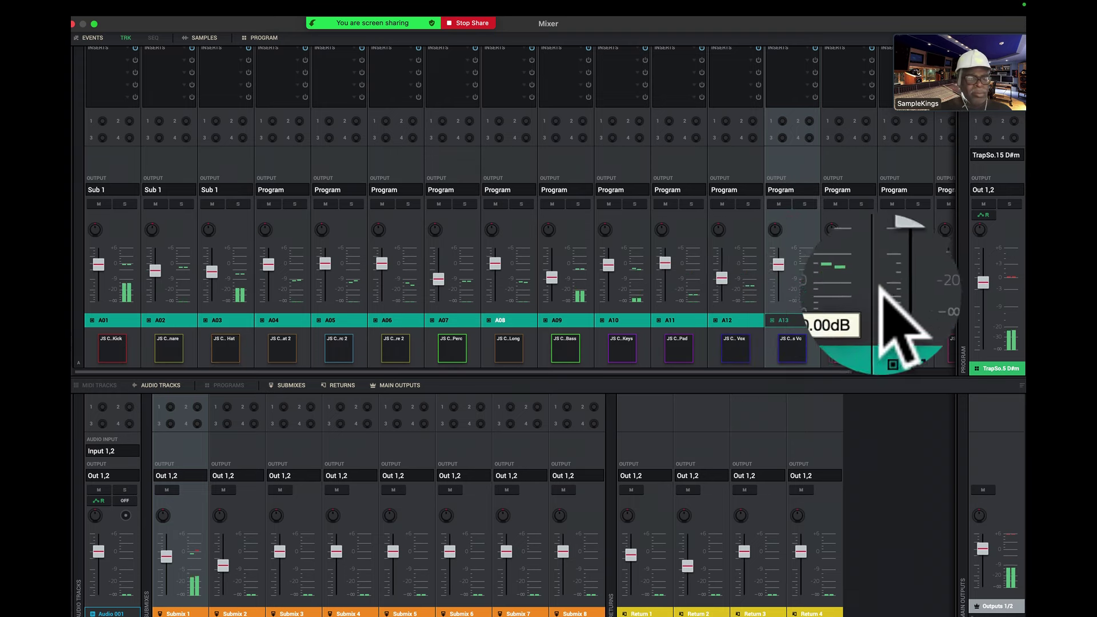
mouse_move(849, 283)
left_mouse_down()
mouse_move(825, 294)
mouse_move(837, 301)
left_mouse_up()
left_click_drag(778, 264, 778, 284)
left_click(721, 273)
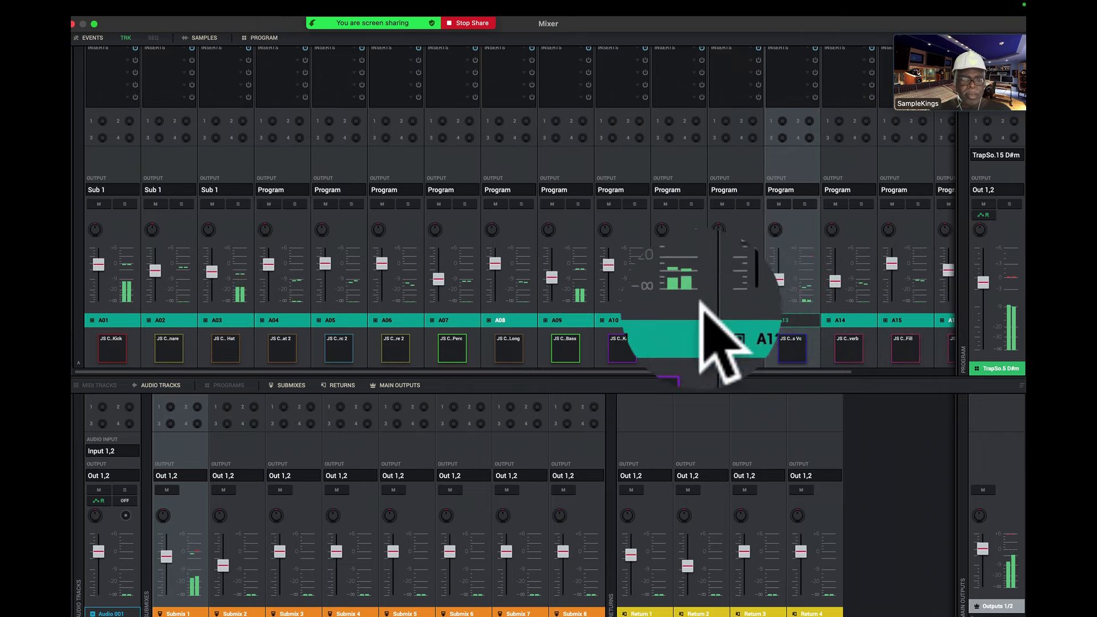
left_click(674, 282)
mouse_move(674, 281)
left_mouse_down()
mouse_move(673, 265)
mouse_move(674, 282)
left_mouse_up()
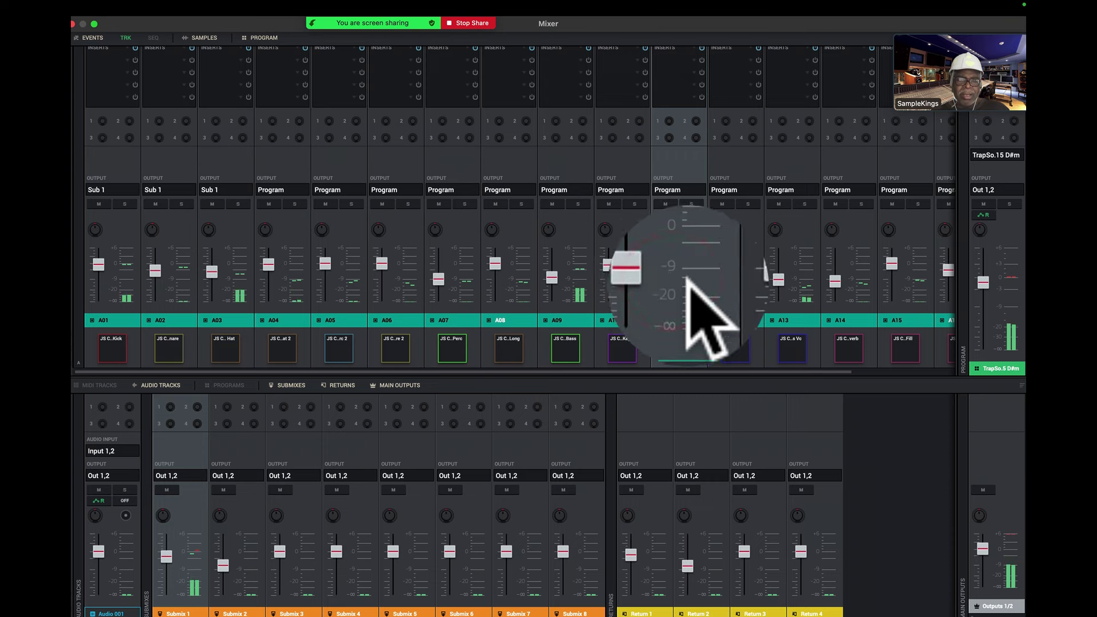
- Lower the A10 Keys fader slightly, pan Keys to about 11L and pan A12 Vox to the right
left_click(609, 264)
left_click_drag(609, 264, 611, 271)
left_click_drag(605, 229, 608, 257)
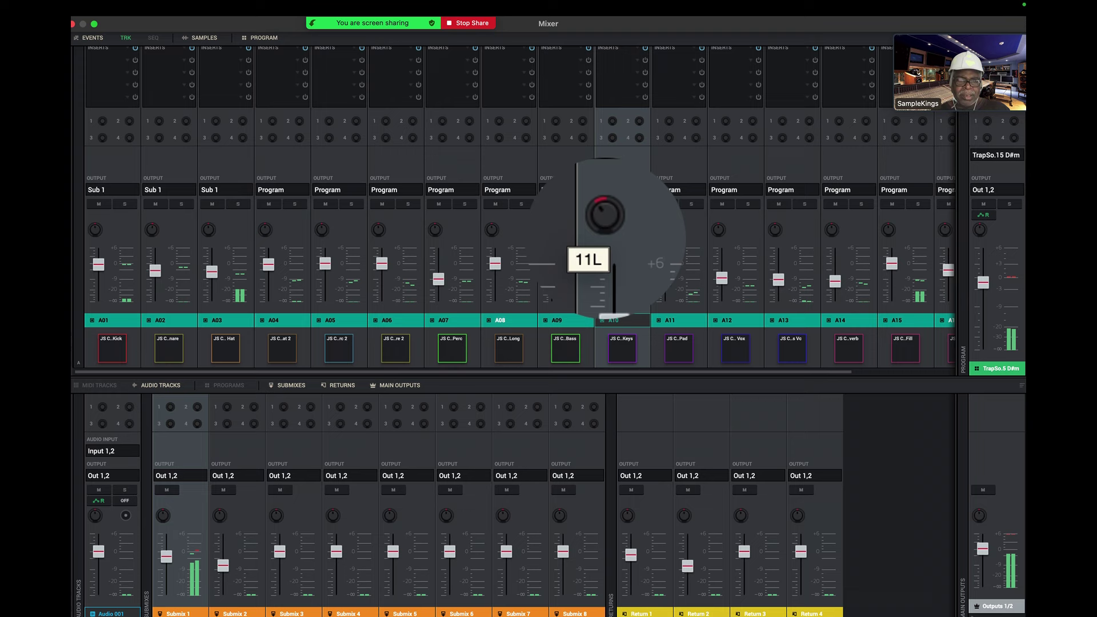
left_click(718, 229)
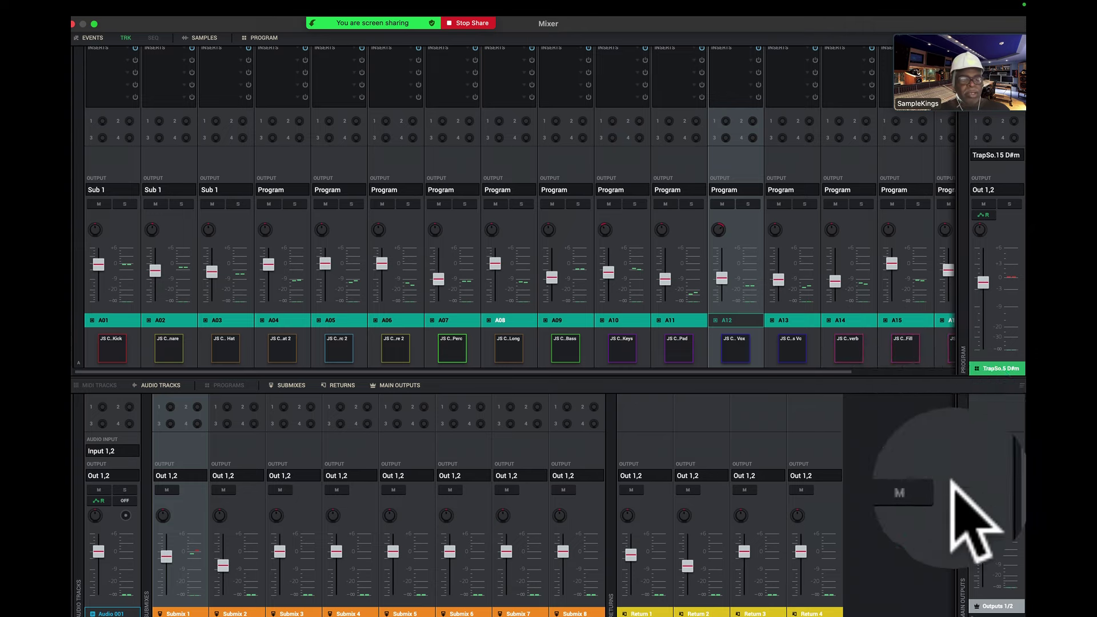
- Play the sequence while pulling the Outputs 1/2 fader down, and return it to about 0 dB
left_click_drag(868, 370, 845, 210)
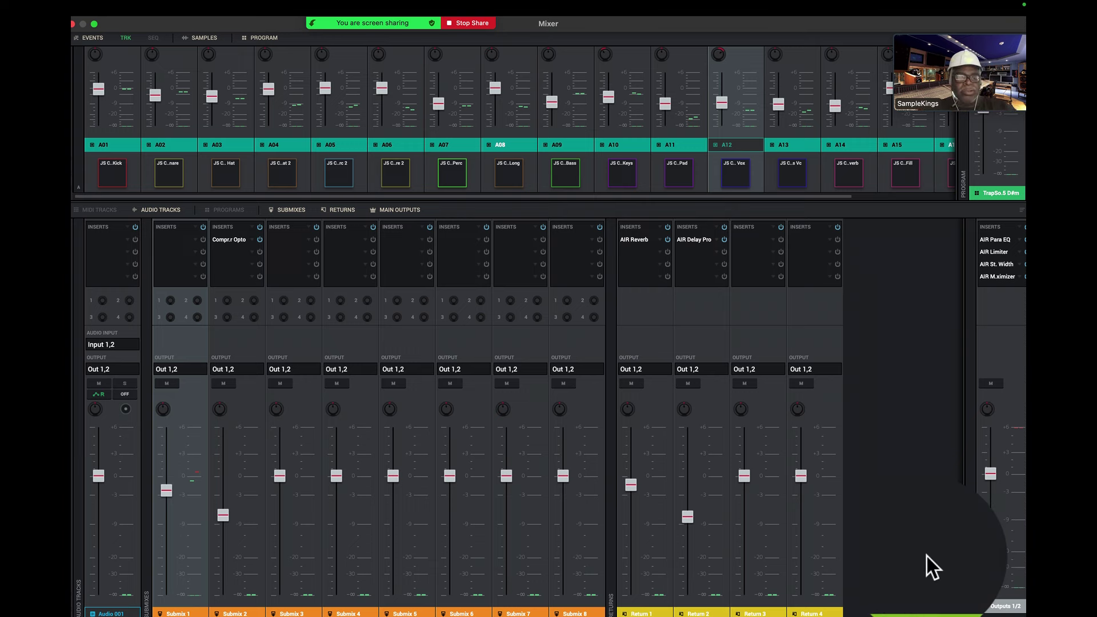
key("space")
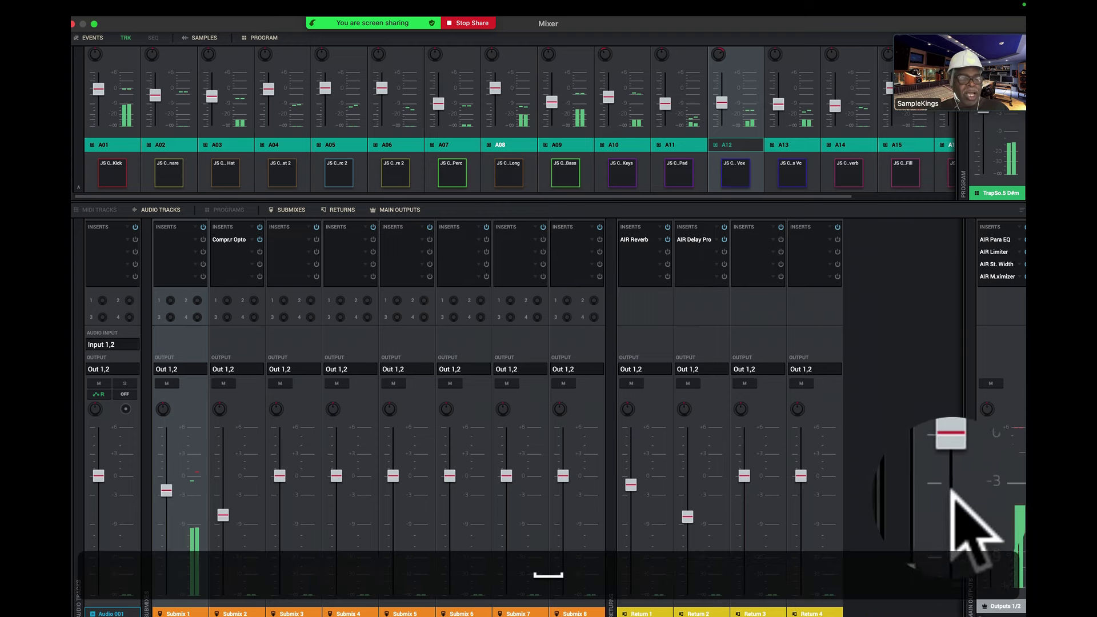
left_click_drag(991, 473, 991, 517)
left_click(991, 493)
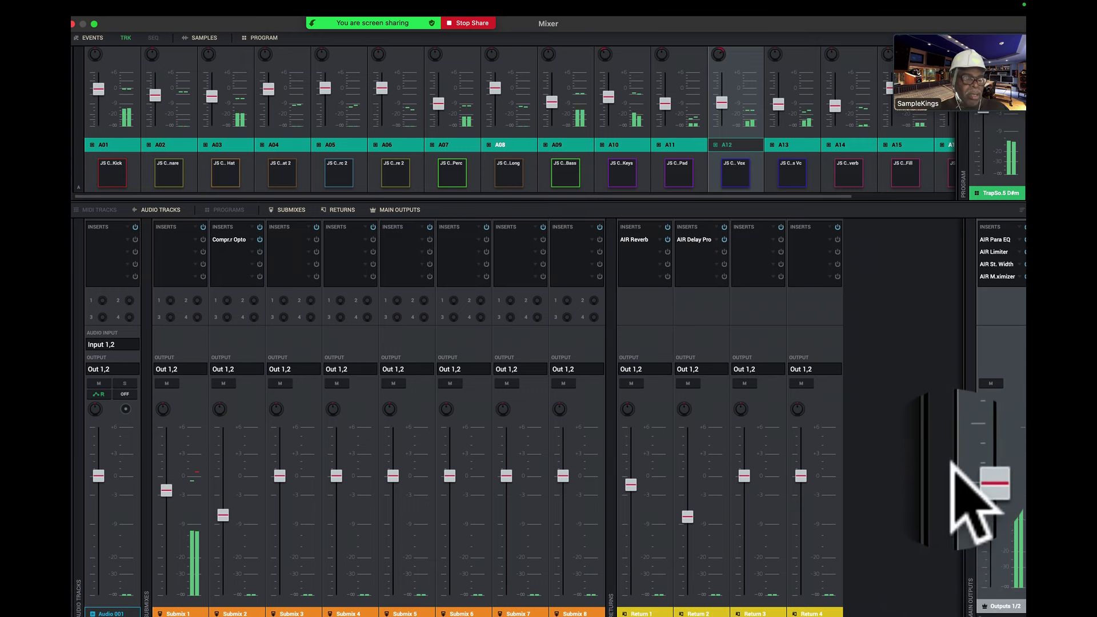
left_click(952, 463)
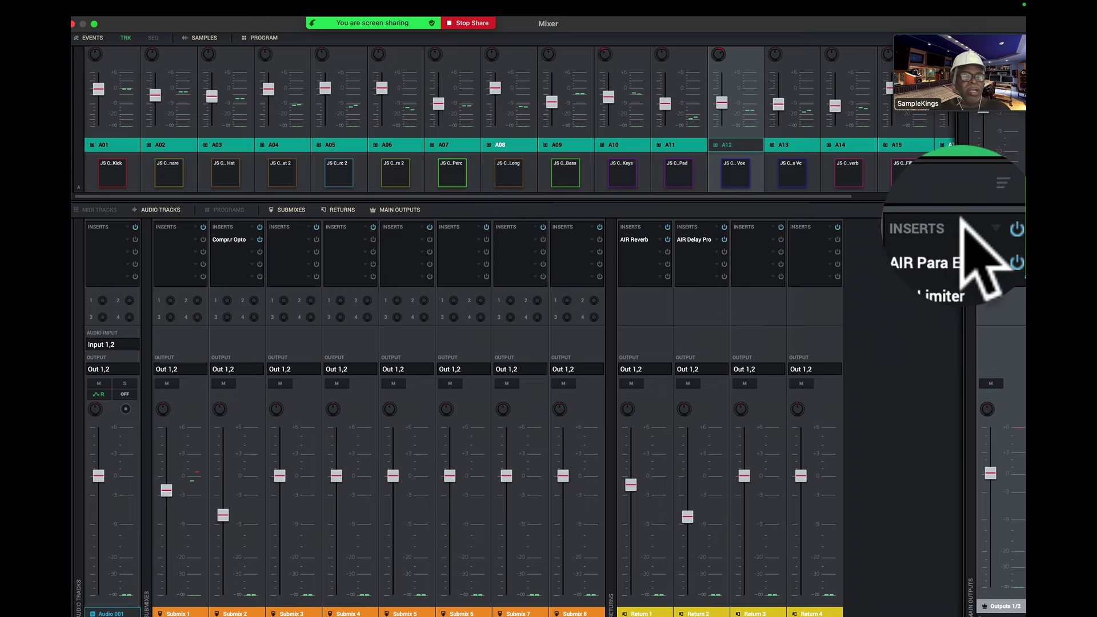
- Load the Pre Mastering Rack.xfx FX rack into the Outputs 1/2 inserts and play the sequence through it
left_click(962, 225)
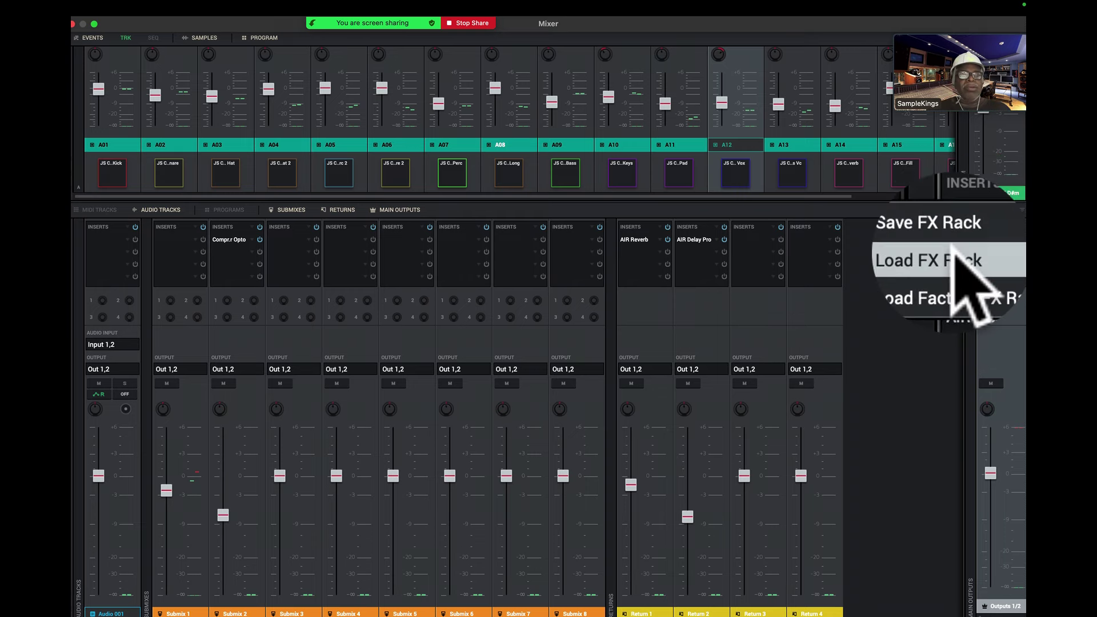
left_click(952, 253)
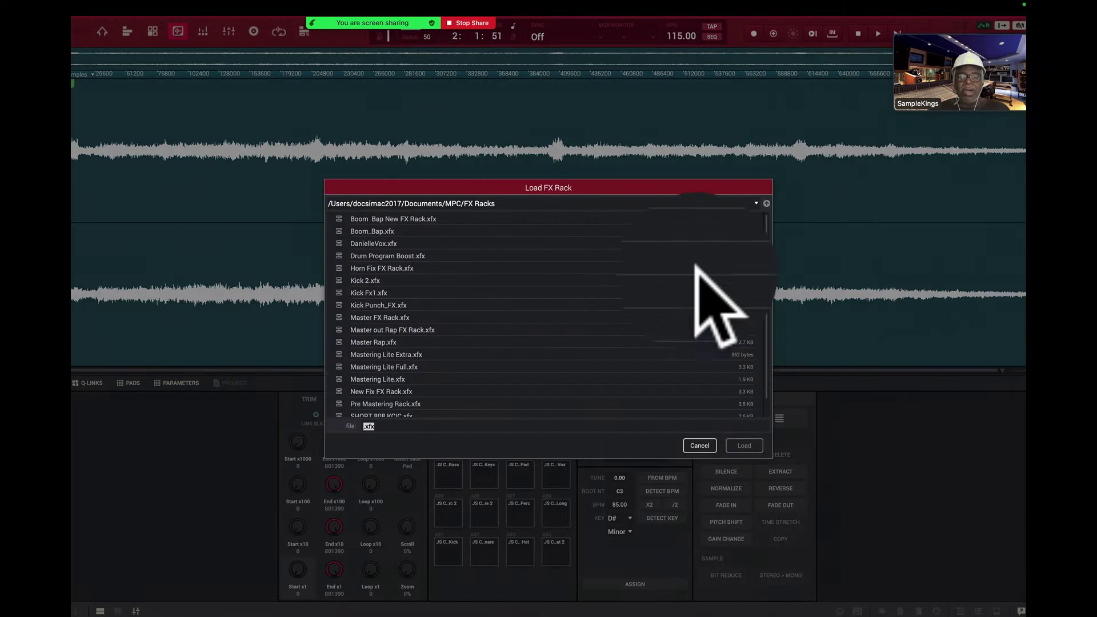
left_click(390, 404)
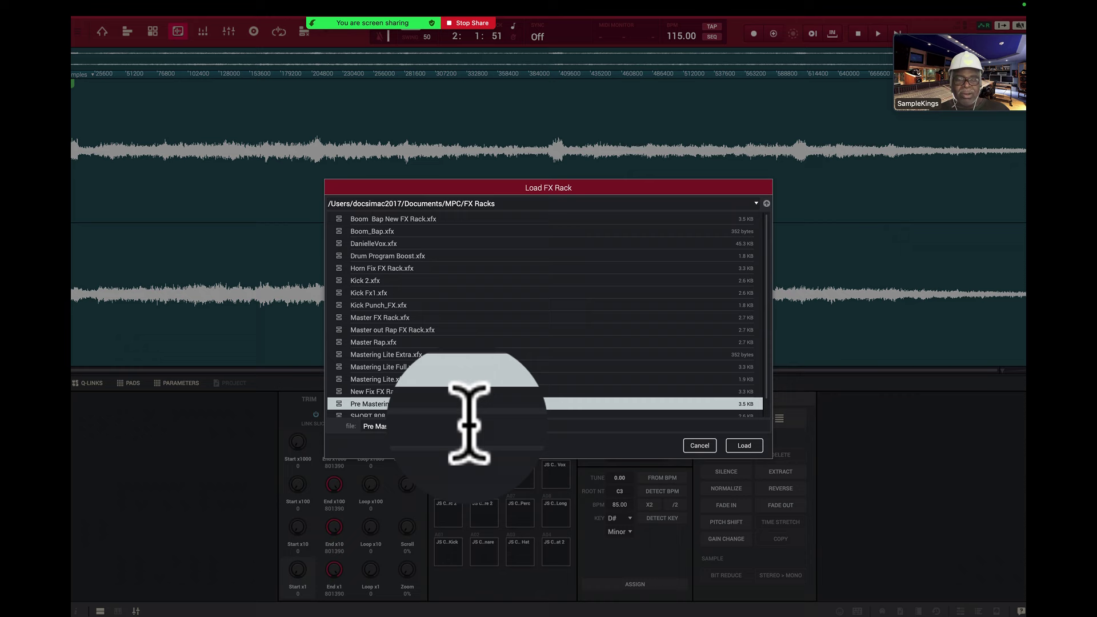
left_click(742, 440)
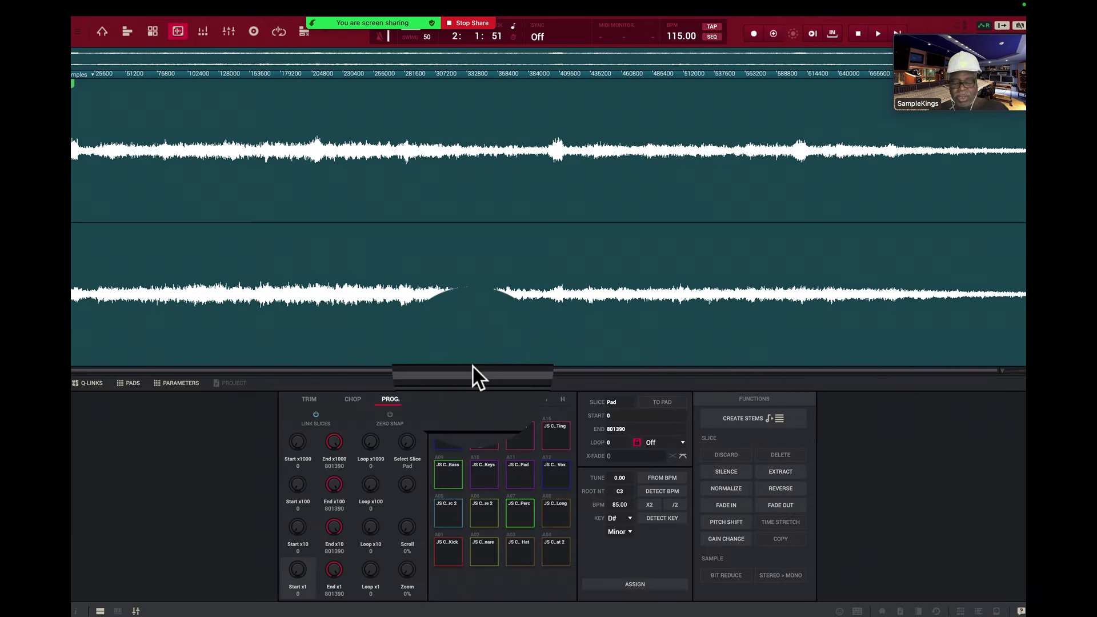
key("ctrl+Right")
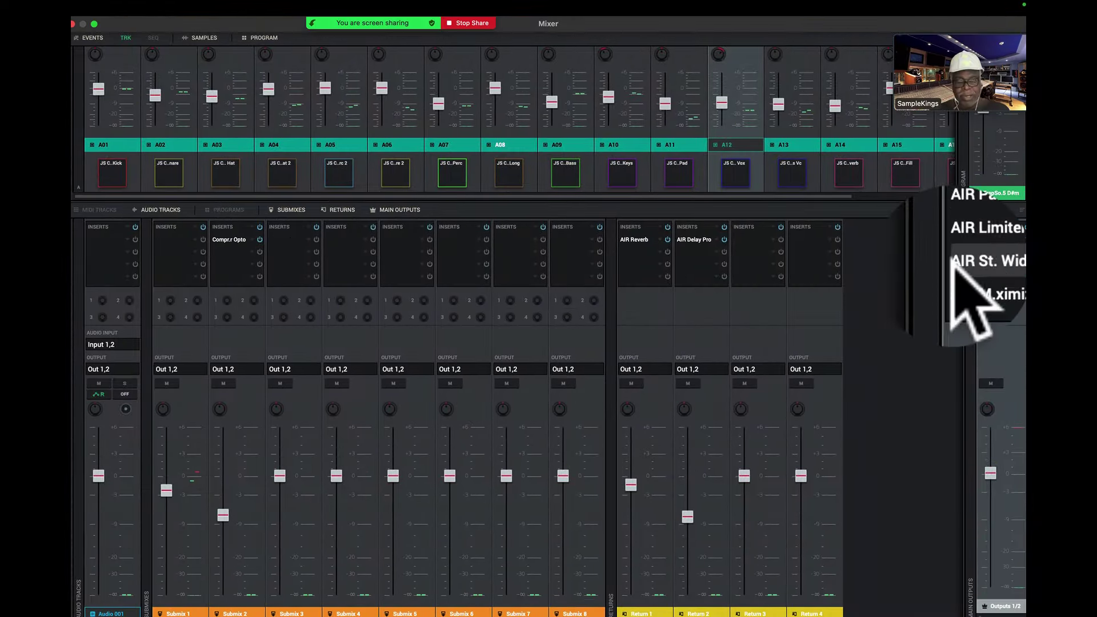
key("space")
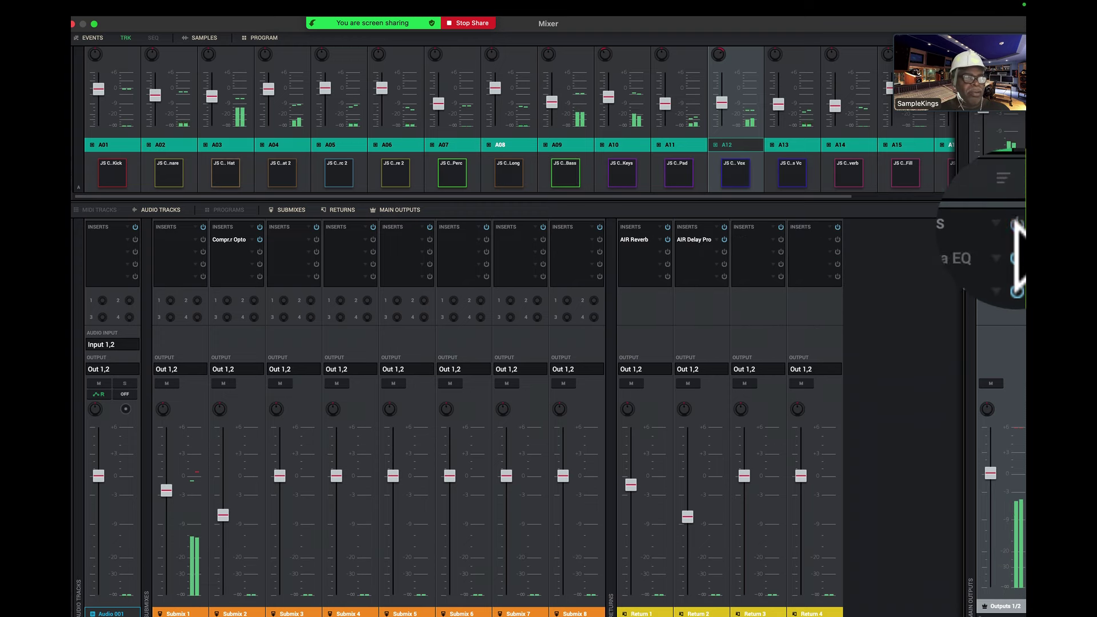
key("space")
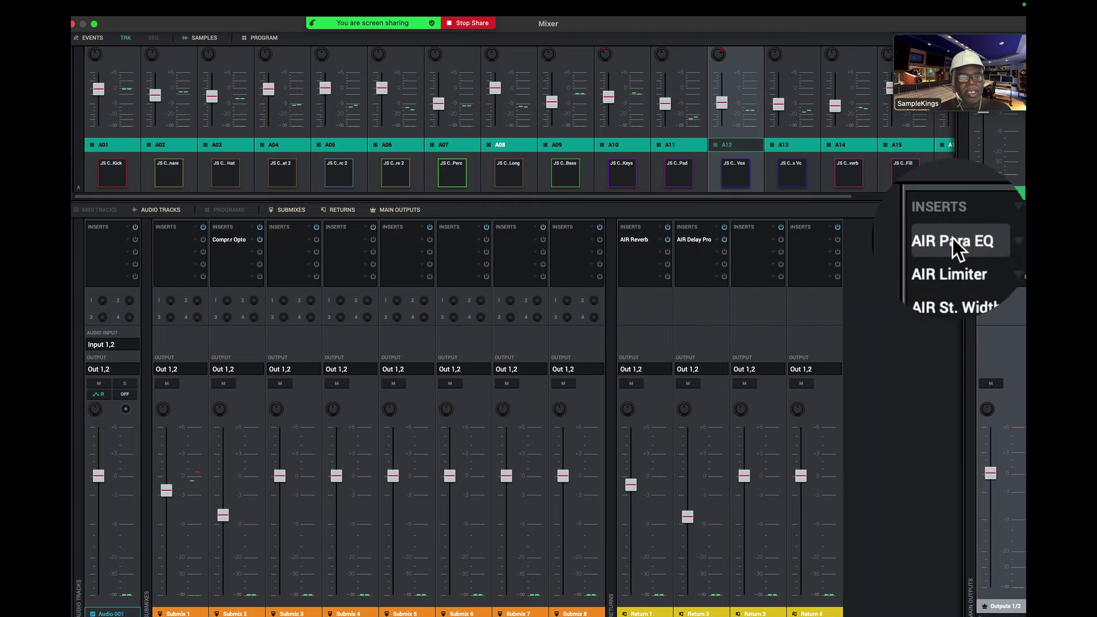
- Inspect the AIR Para EQ insert on Outputs 1/2, including its preset categories such as Master, and close it
left_click(995, 239)
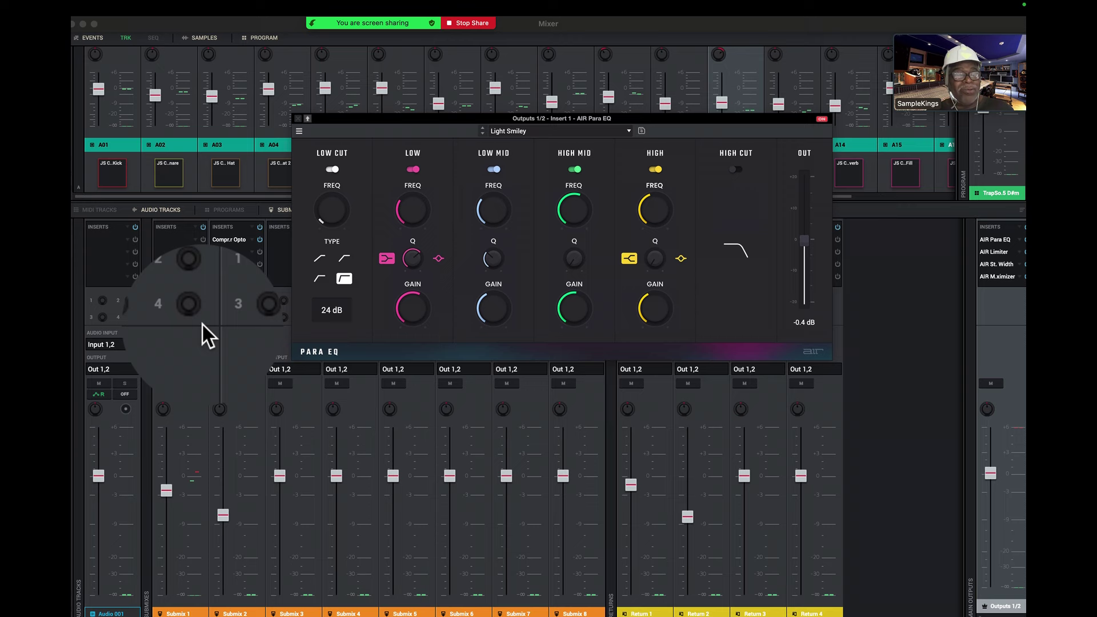
left_click(628, 127)
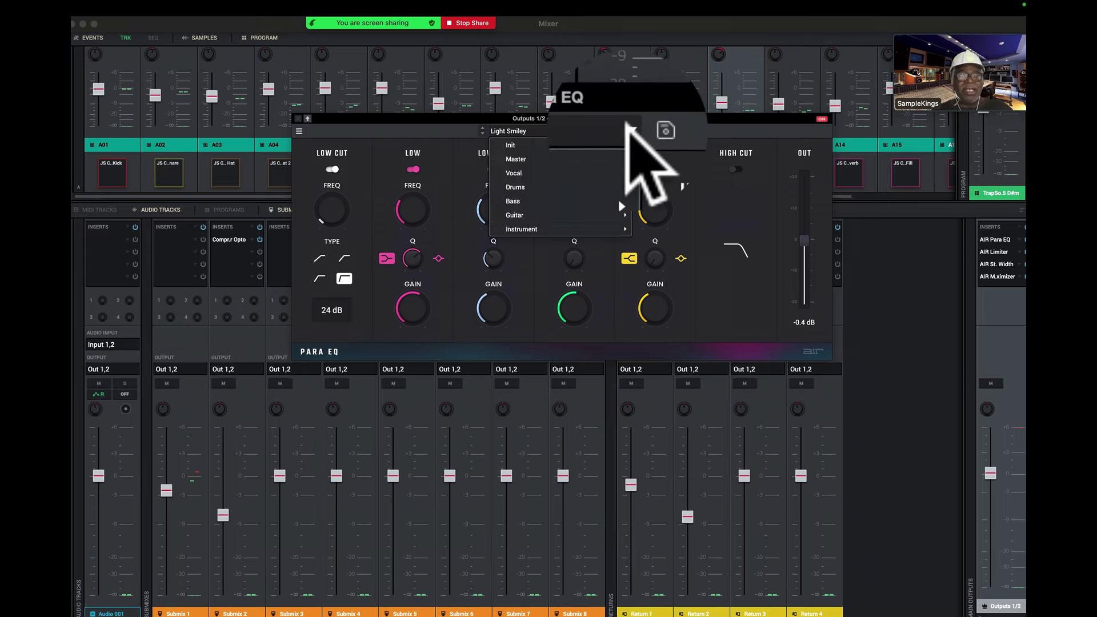
mouse_move(611, 160)
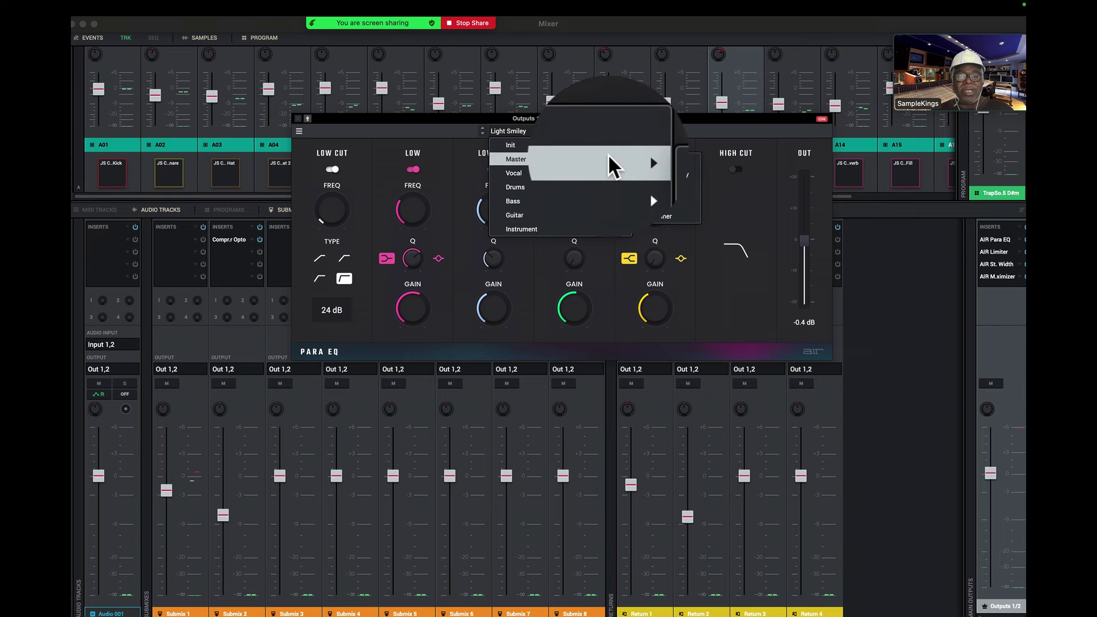
left_click(673, 123)
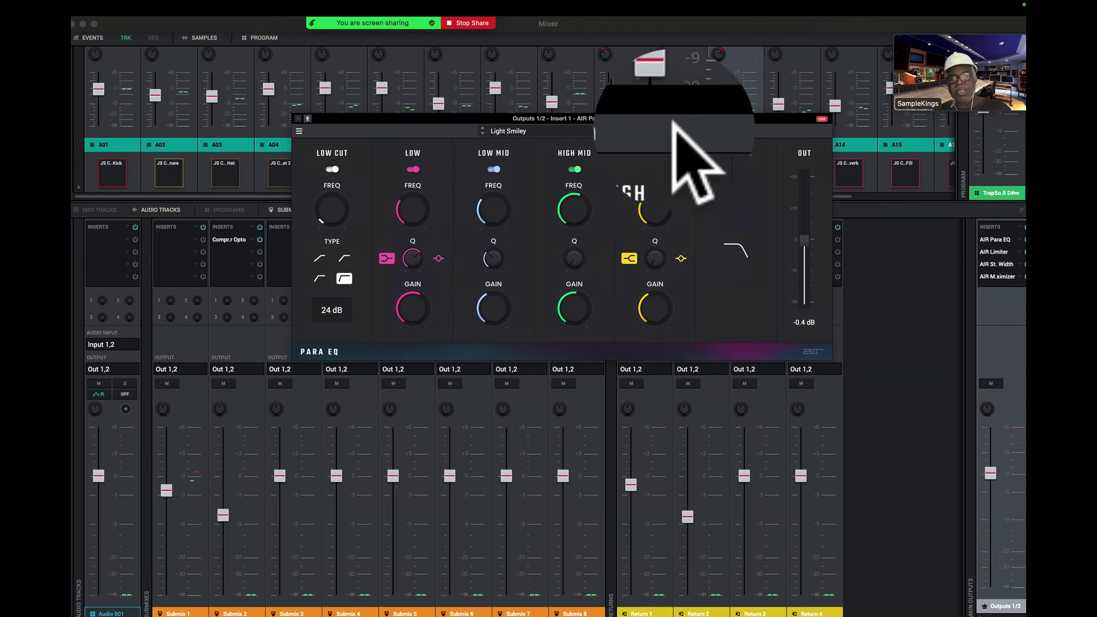
left_click(297, 118)
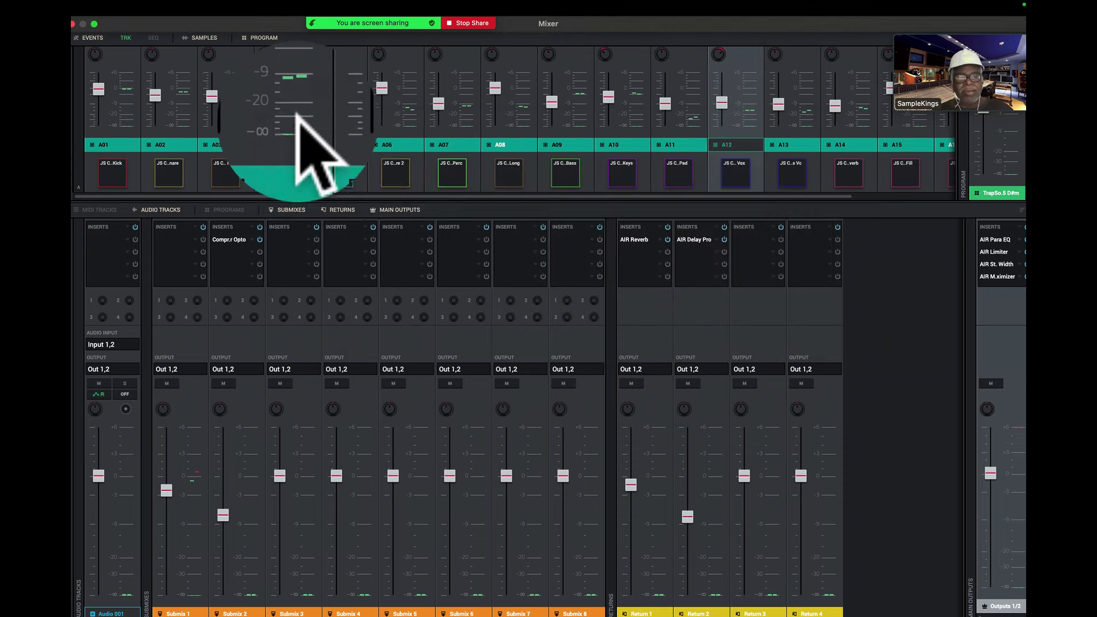
- Review the AIR Limiter presets on Outputs 1/2 and check its input and output levels during playback
left_click(995, 253)
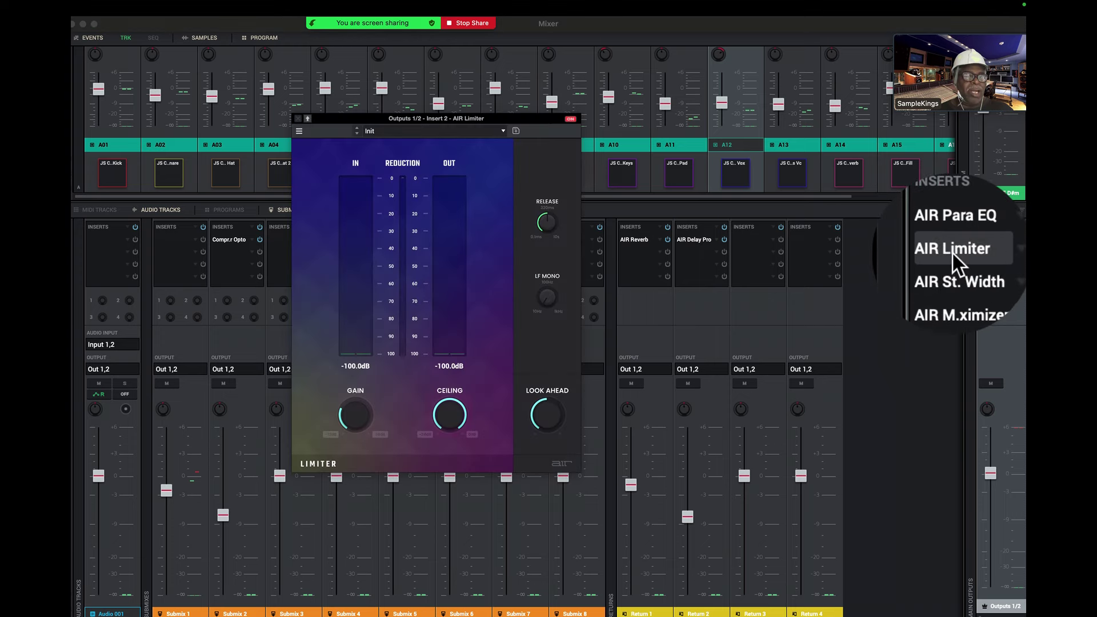
left_click(500, 131)
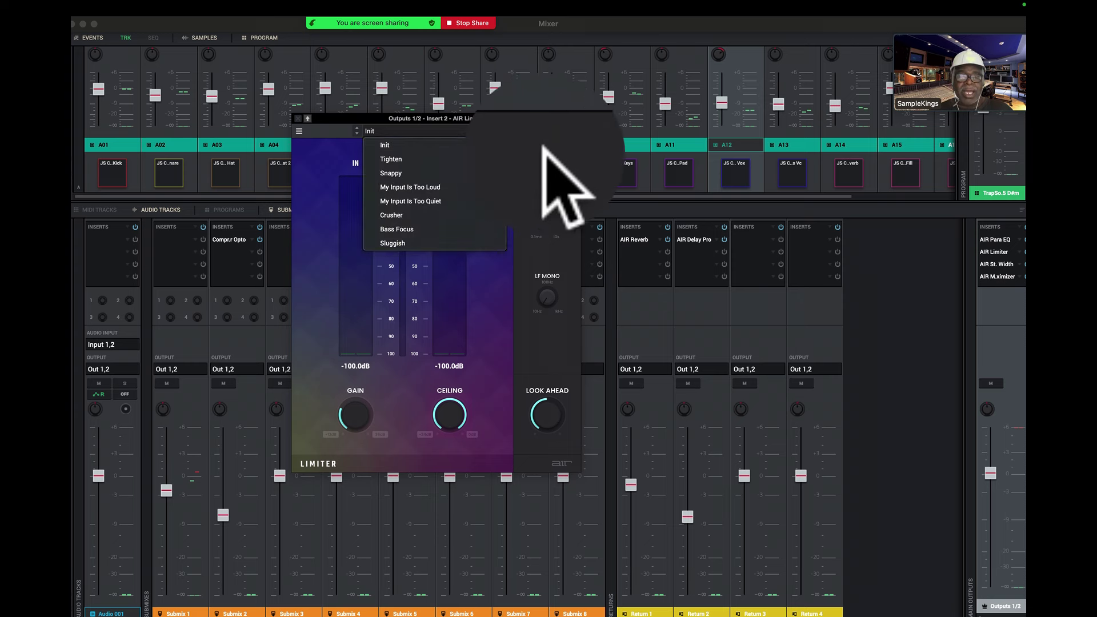
left_click(548, 154)
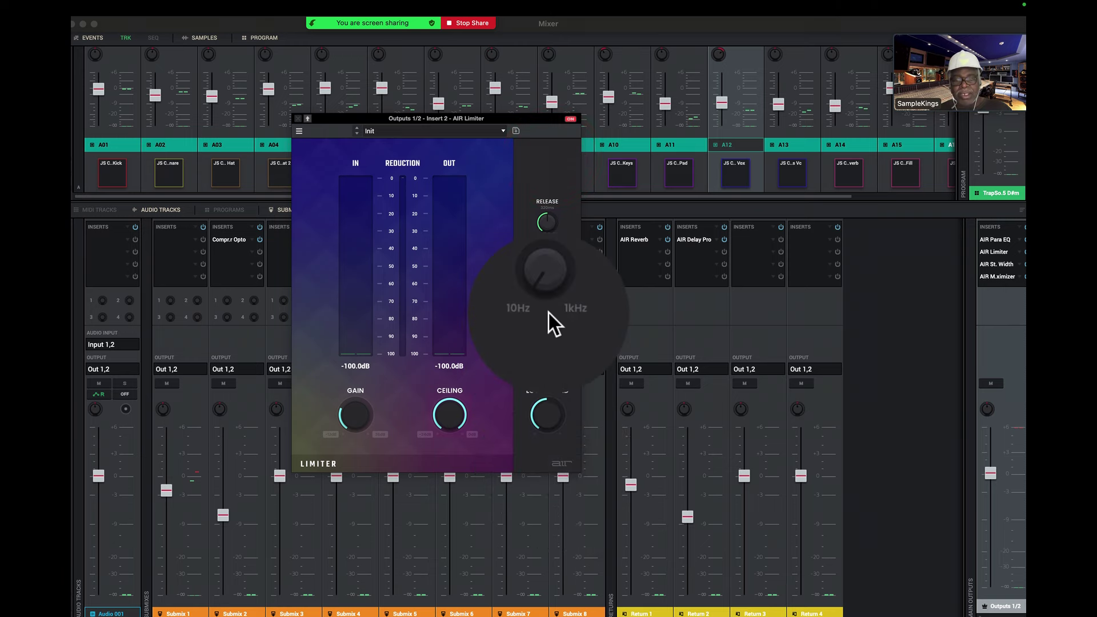
key("space")
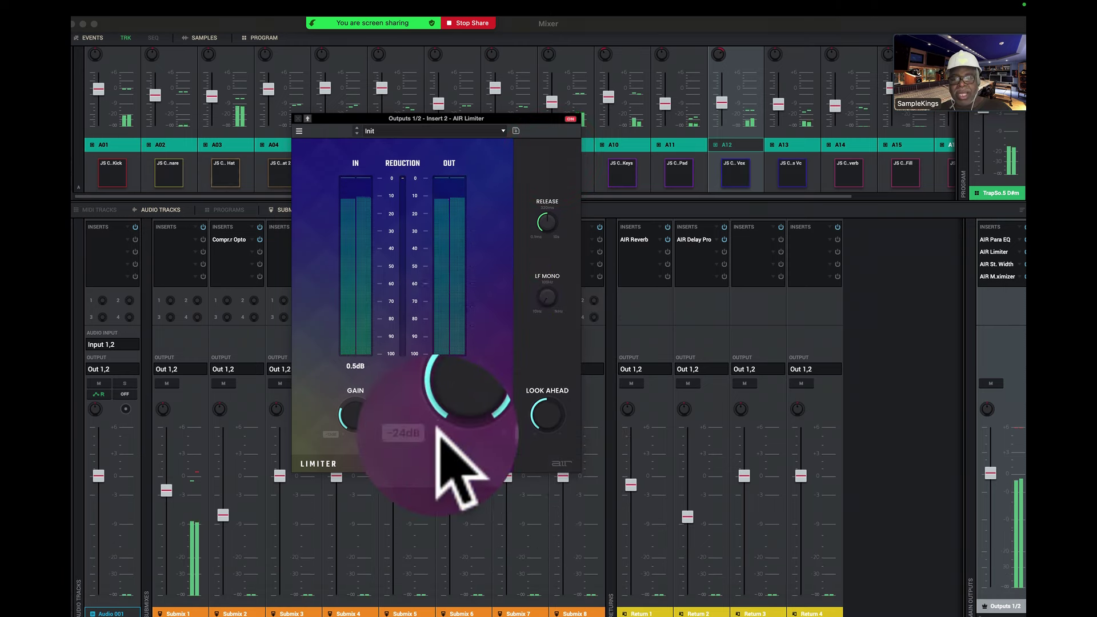
mouse_move(449, 416)
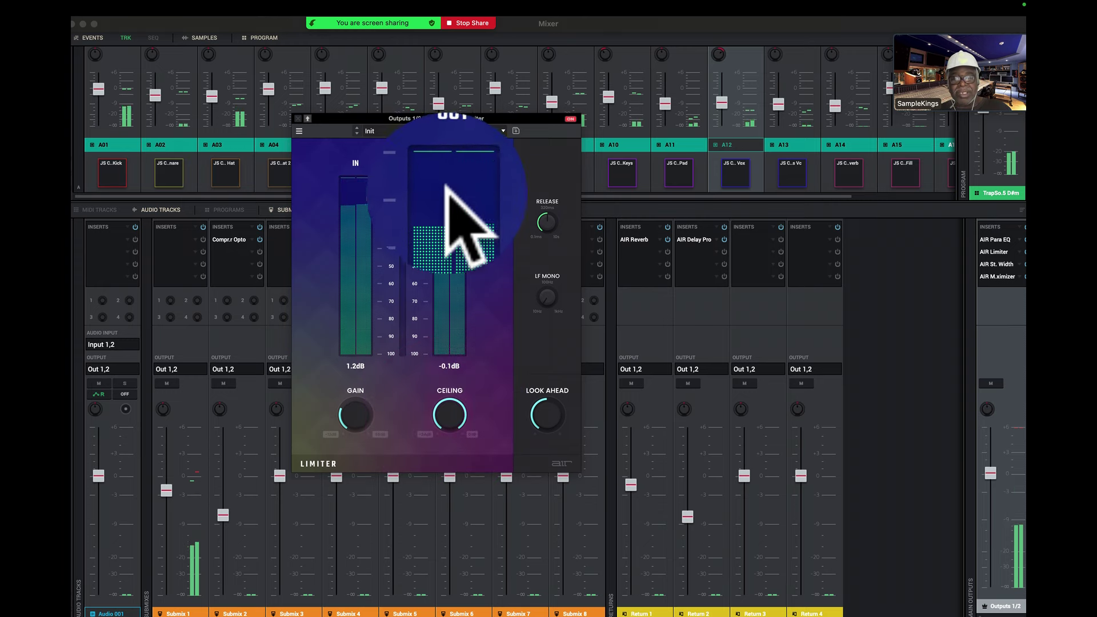
mouse_move(357, 412)
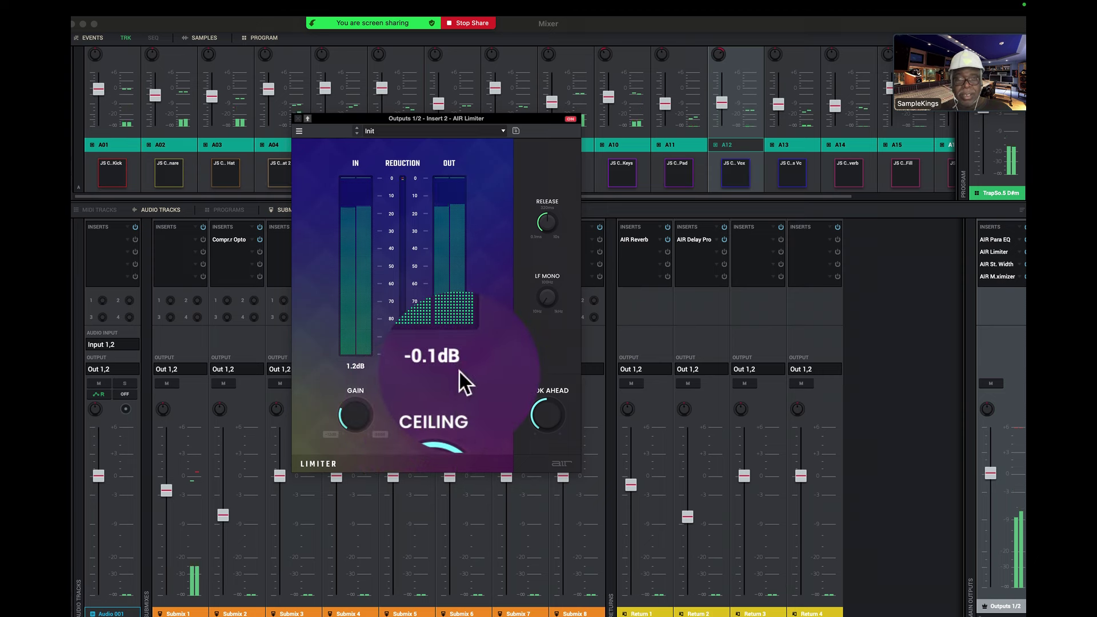
scroll(461, 372, "down", 10)
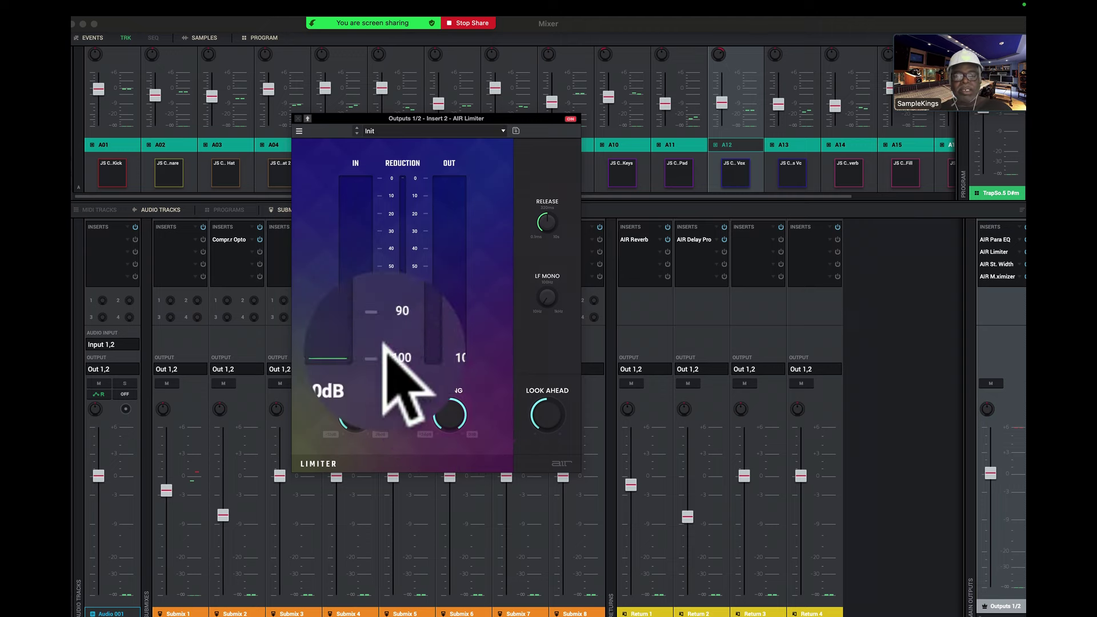
left_click(283, 116)
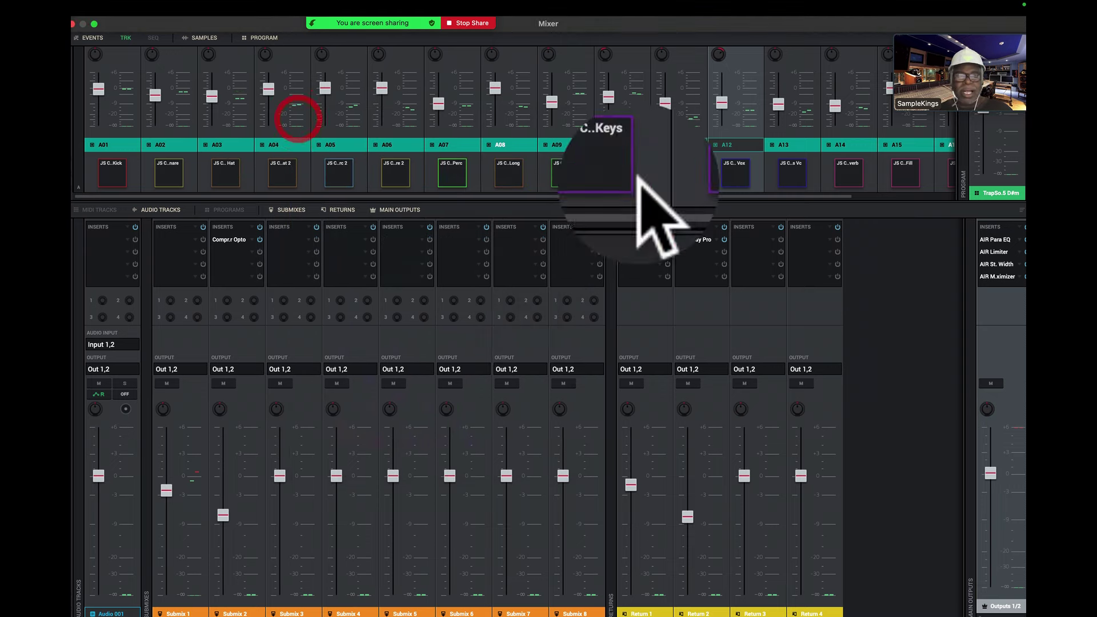
- Examine the width, low, mid and high process, and trim level and pan settings of the Outputs 1/2 AIR Stereo Width insert
left_click(1001, 261)
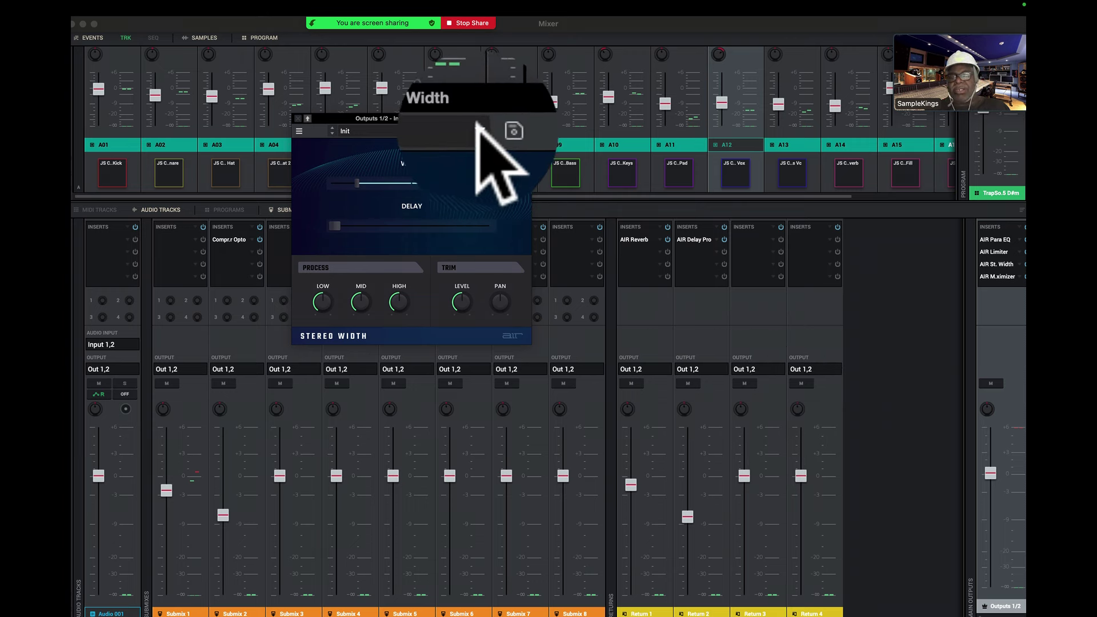
mouse_move(451, 182)
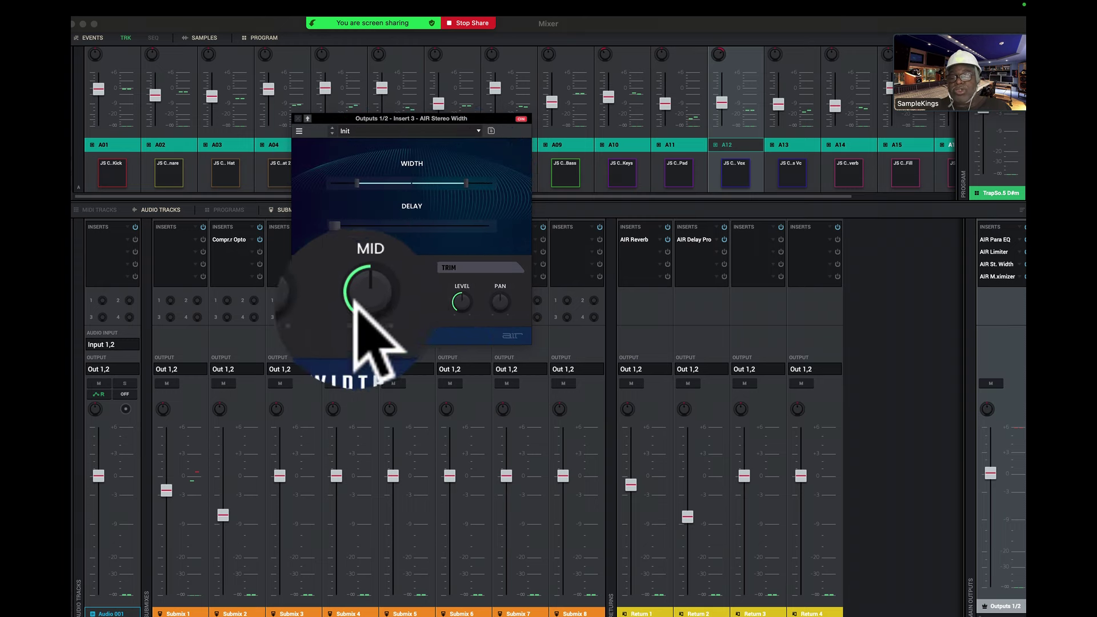
mouse_move(331, 298)
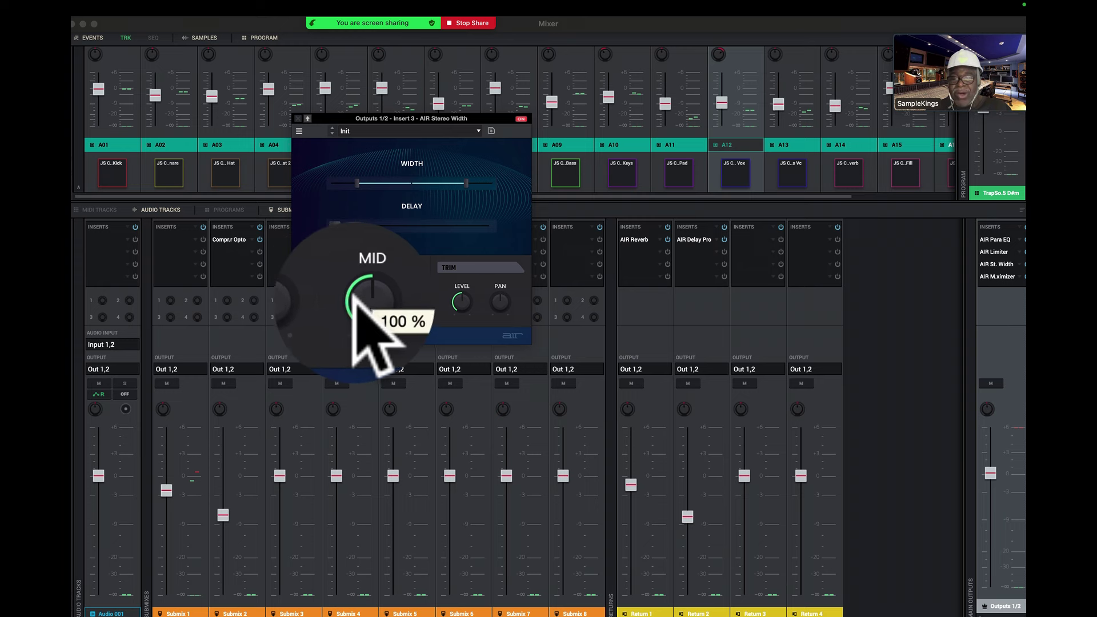
mouse_move(393, 300)
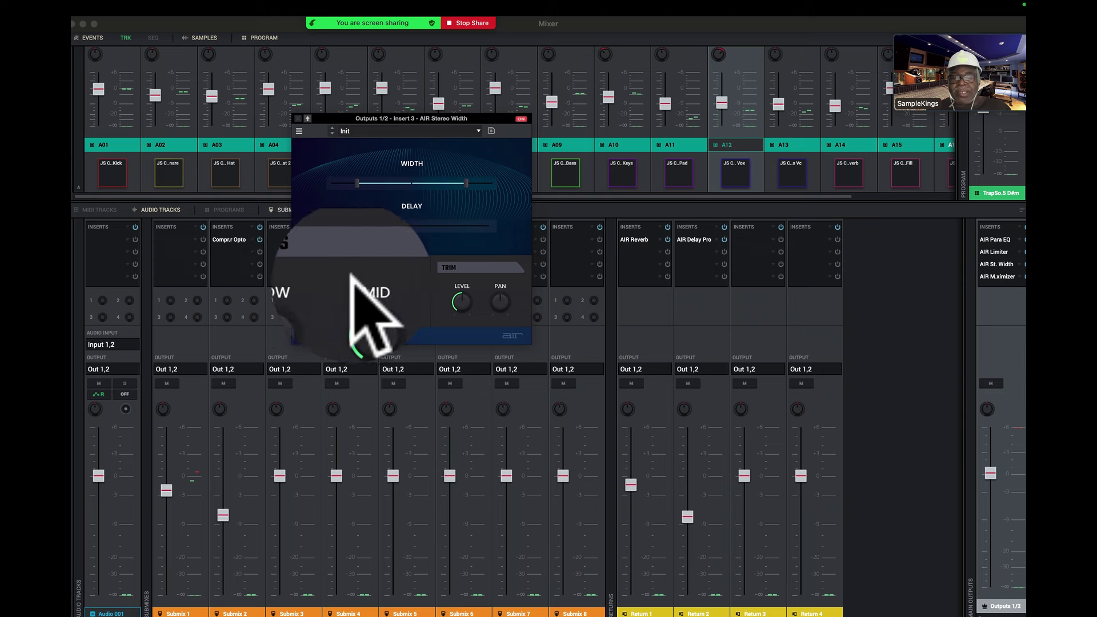
mouse_move(462, 301)
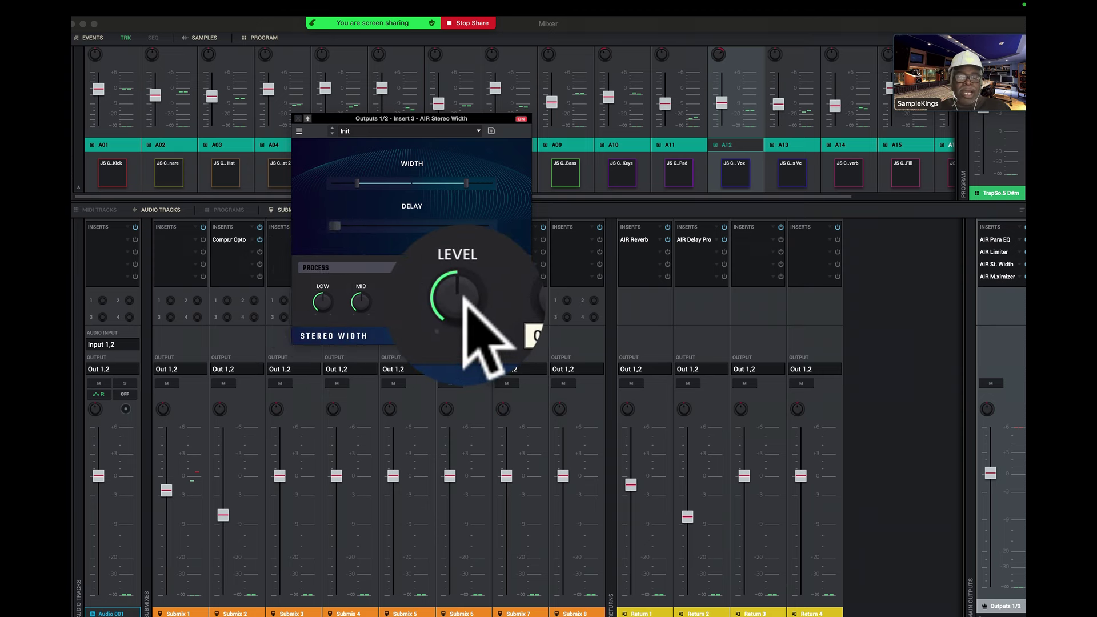
mouse_move(495, 298)
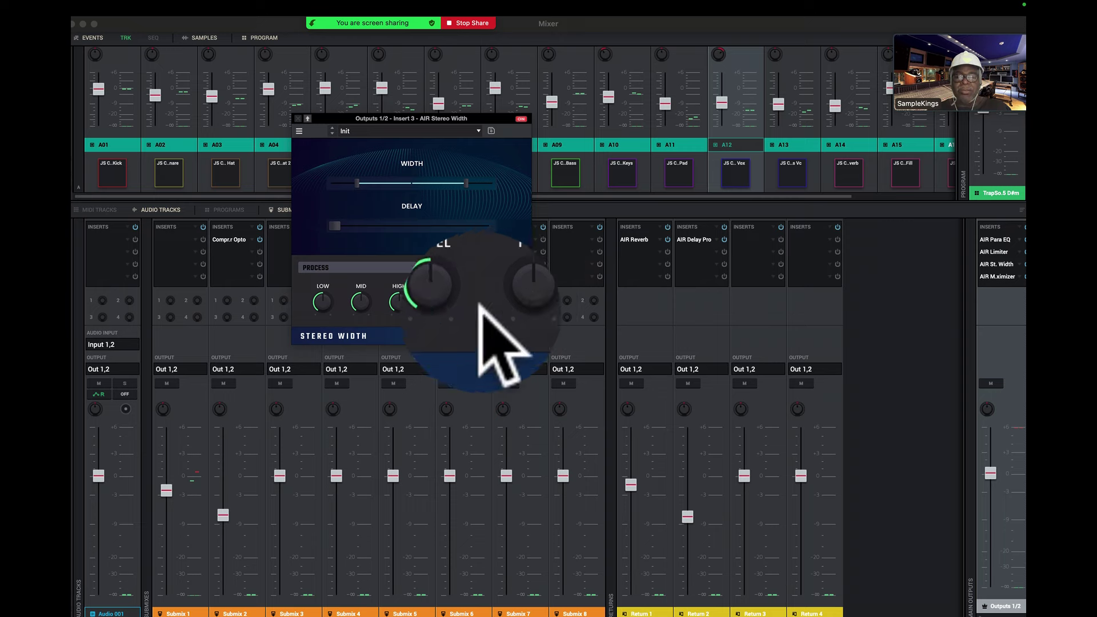
left_click(298, 118)
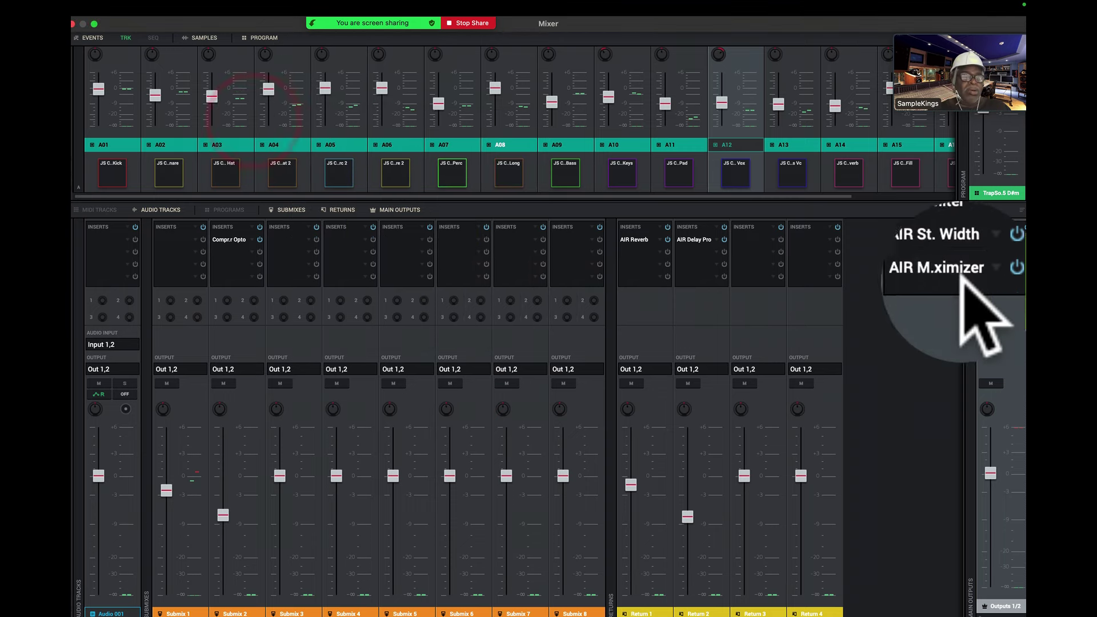
- Review the AIR Maximizer presets on Outputs 1/2, check its meters during playback, and close it
left_click(997, 276)
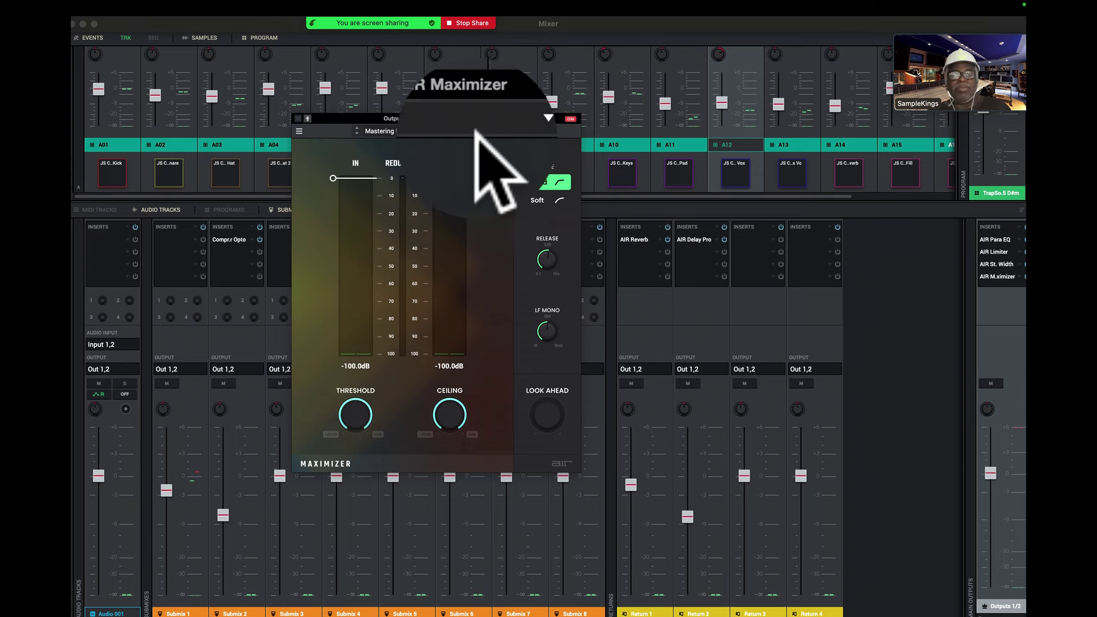
left_click(502, 130)
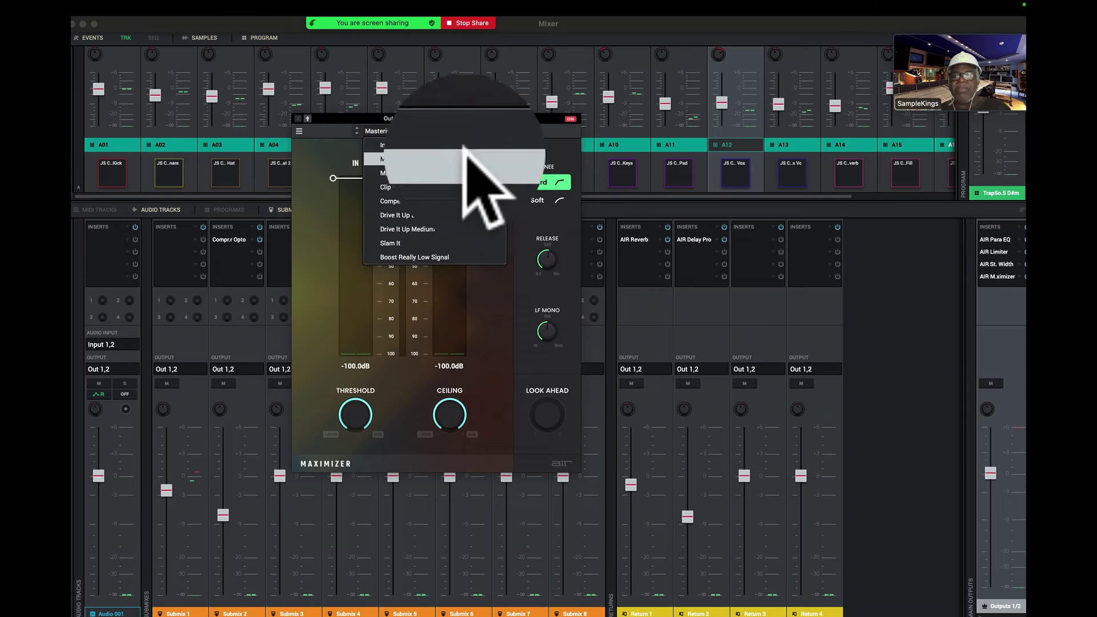
left_click(548, 136)
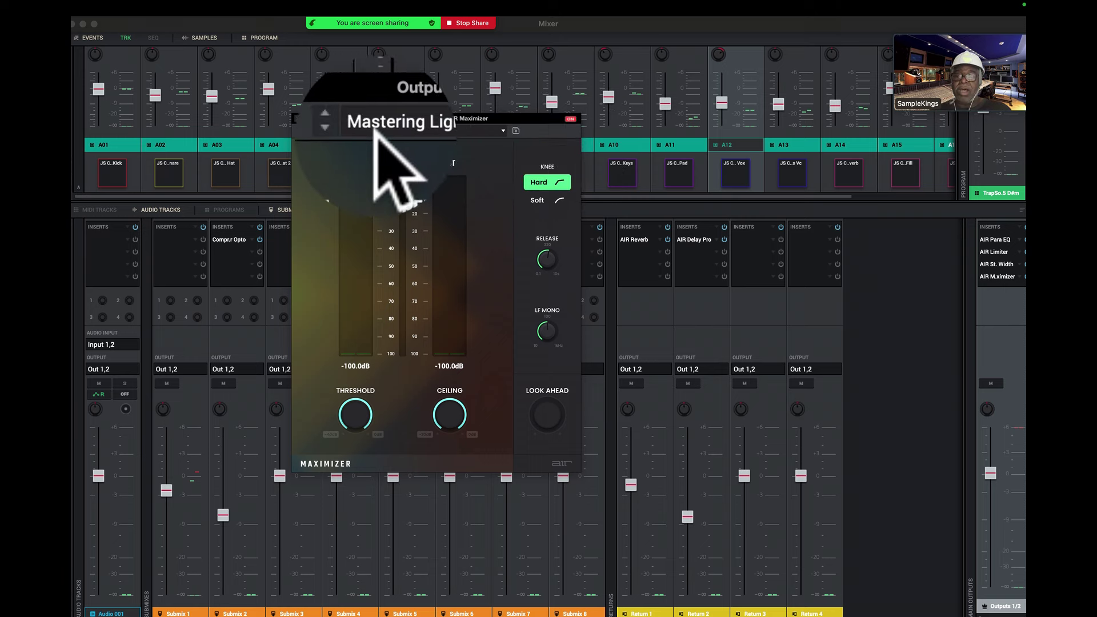
key("space")
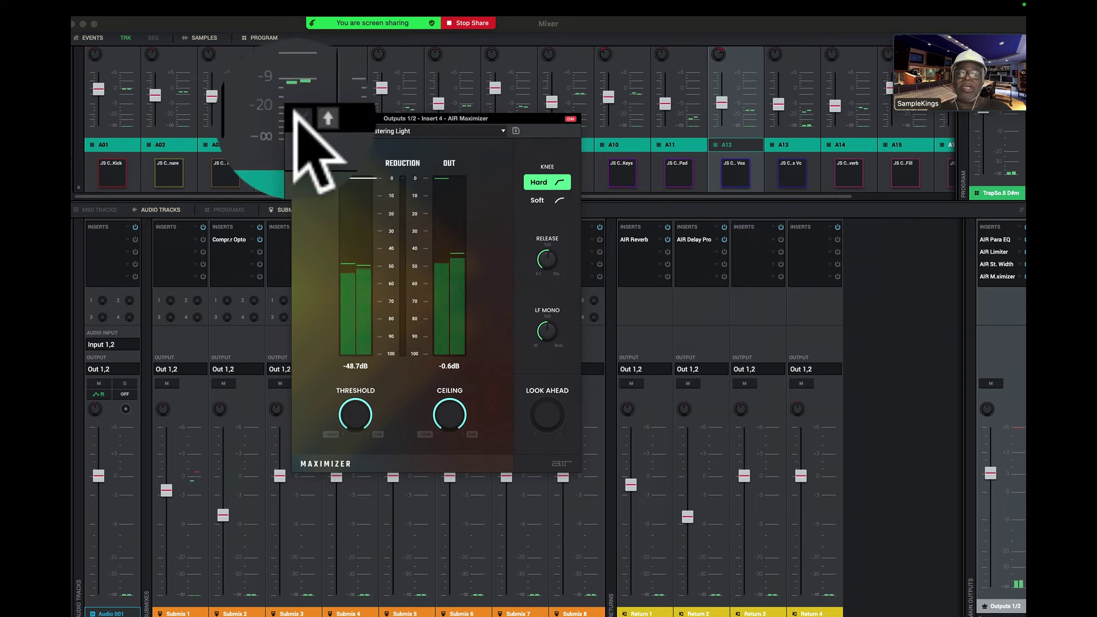
left_click(342, 119)
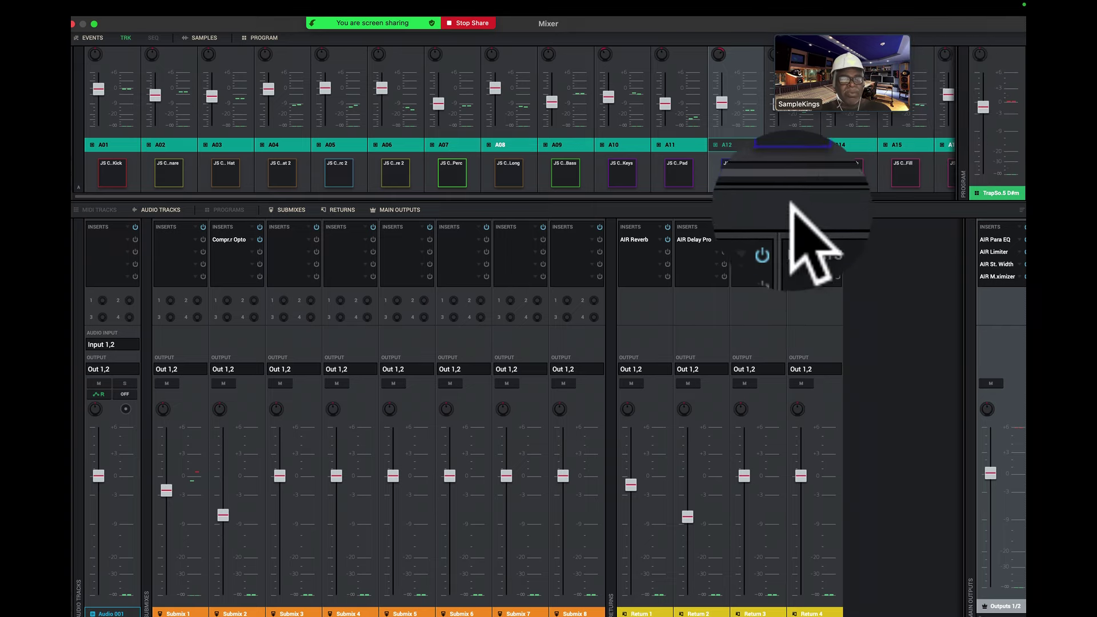
- Mute Submix 1 and raise the TrapSo.5 D#m program fader slightly to about 0 dB during playback
left_click_drag(789, 201, 808, 421)
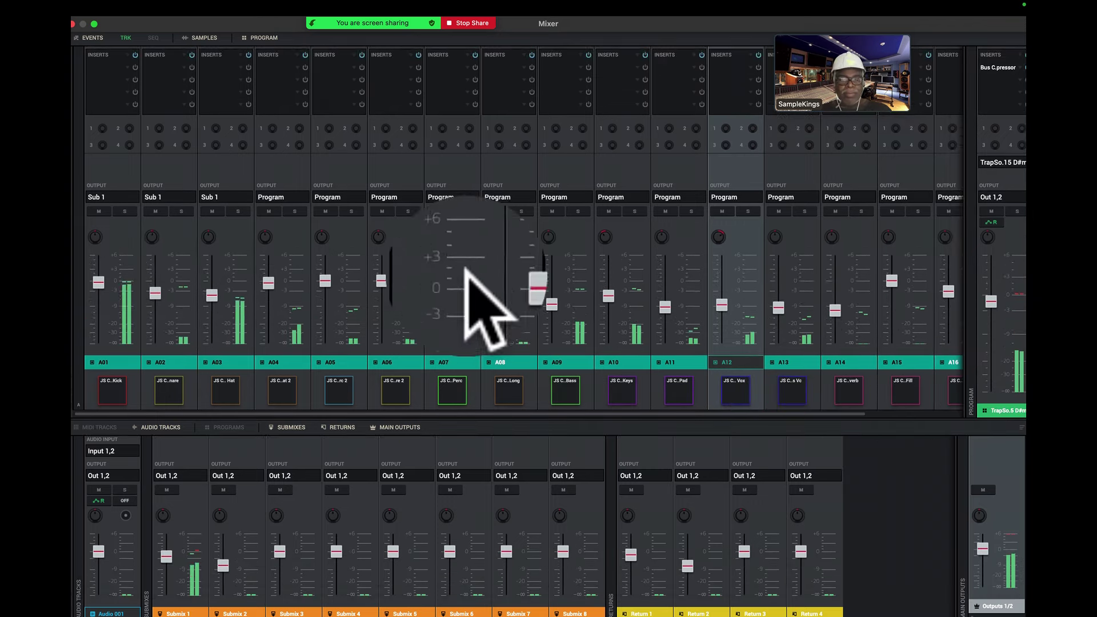
left_click(99, 489)
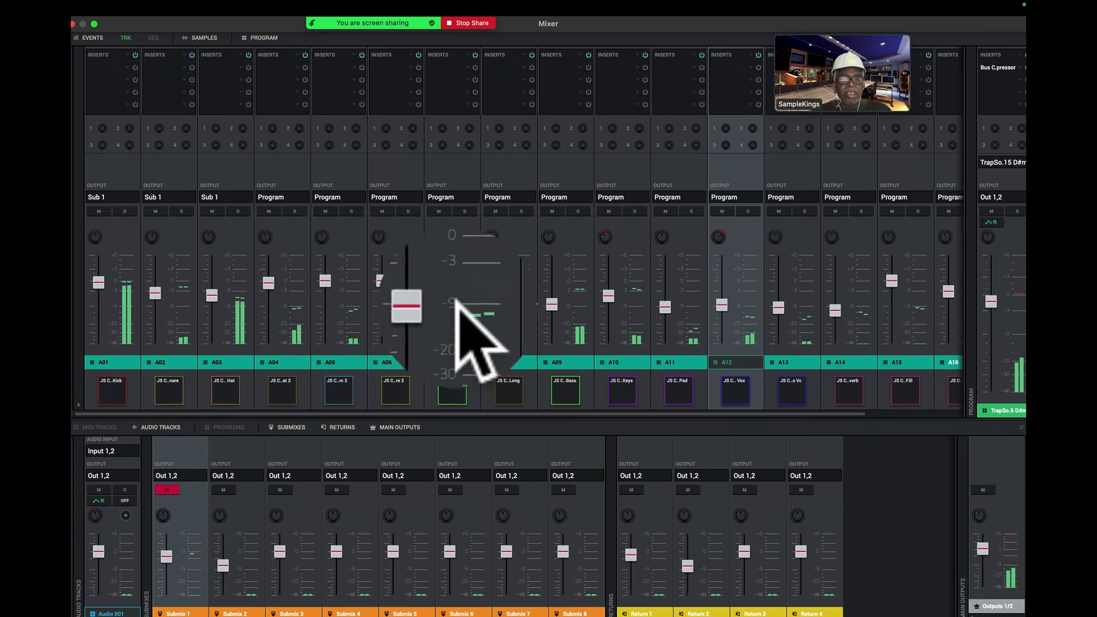
left_click_drag(951, 292, 953, 281)
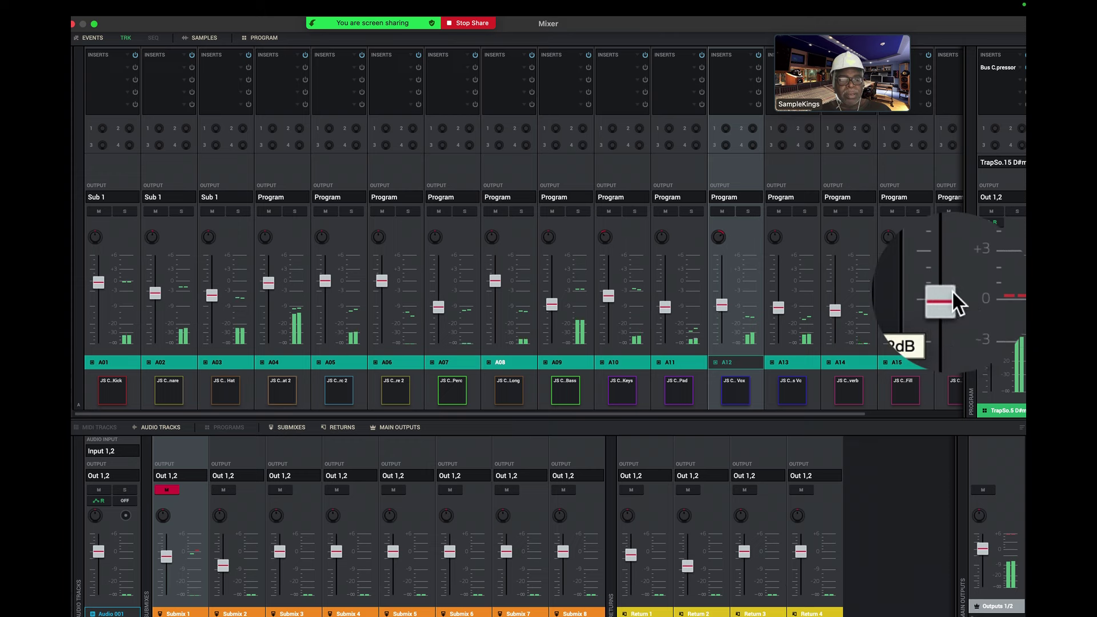
- Raise the TrapSo.5 D#m program fader above 0 dB during playback and pull it all the way down
left_click_drag(953, 267, 951, 255)
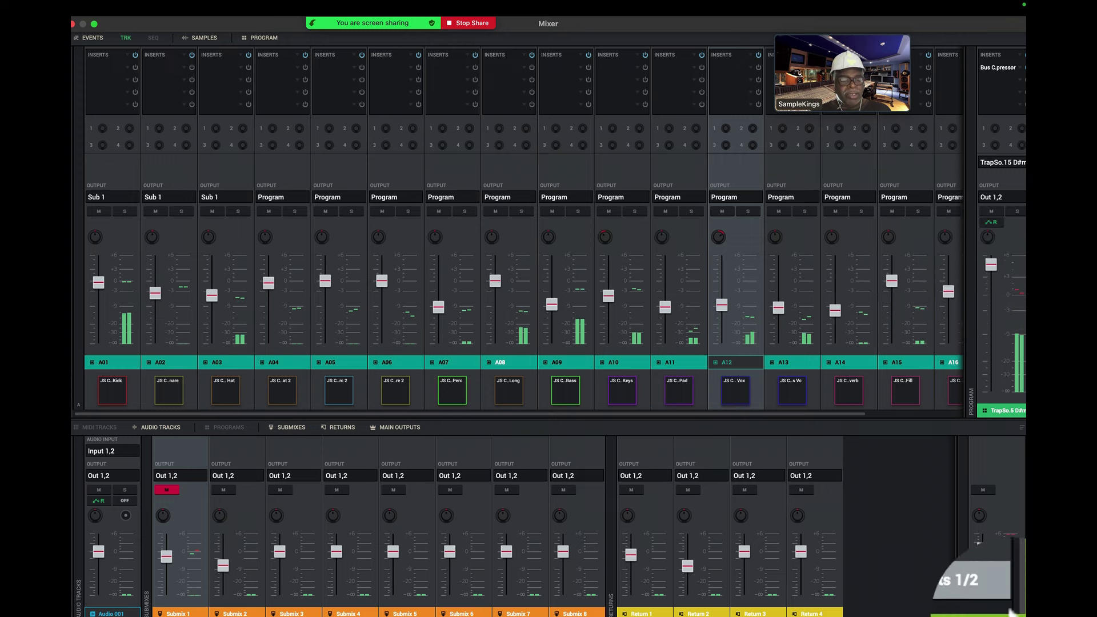
mouse_move(949, 295)
left_mouse_down()
mouse_move(951, 268)
mouse_move(953, 292)
left_mouse_up()
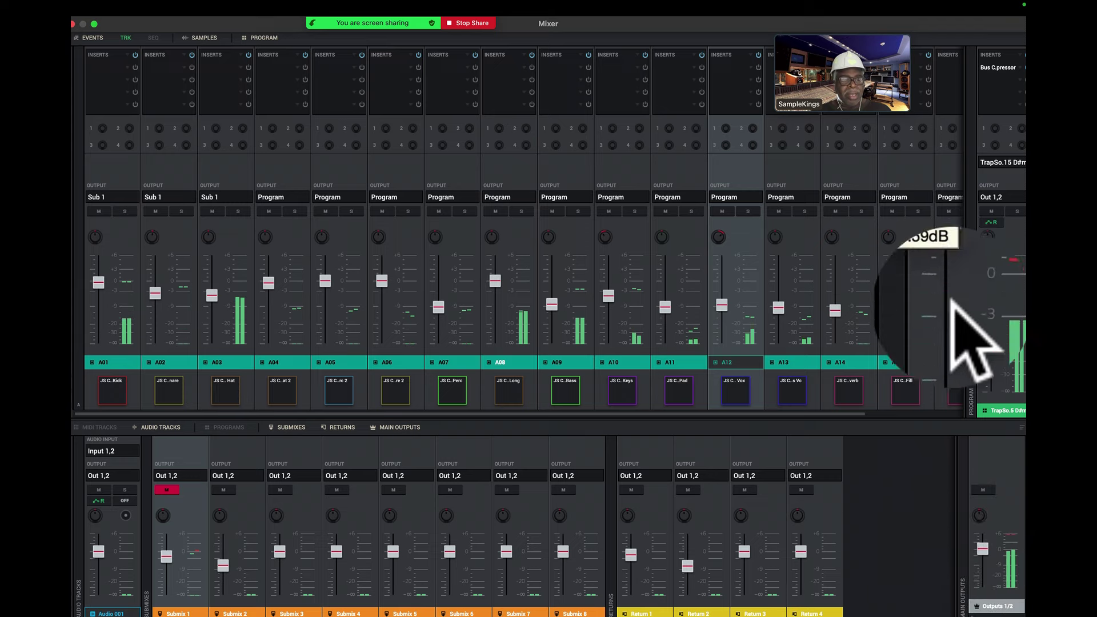
left_click(981, 489)
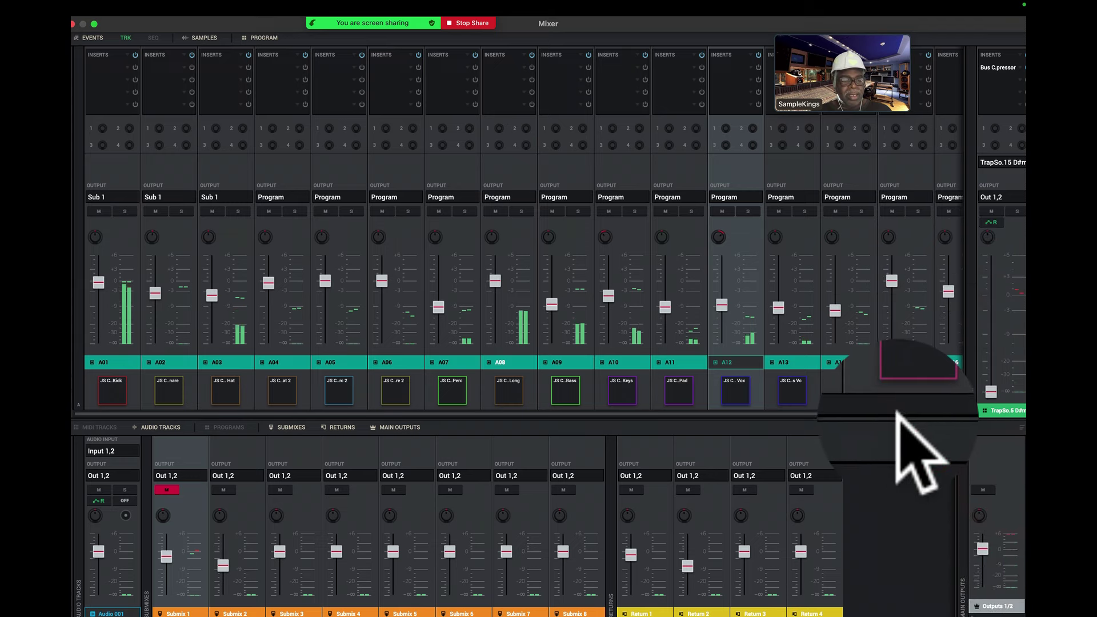
- Enlarge the lower mixer section, unmute Submix 1 and bring the TrapSo.5 D#m program fader up to just above -3 dB
left_click_drag(889, 416, 895, 315)
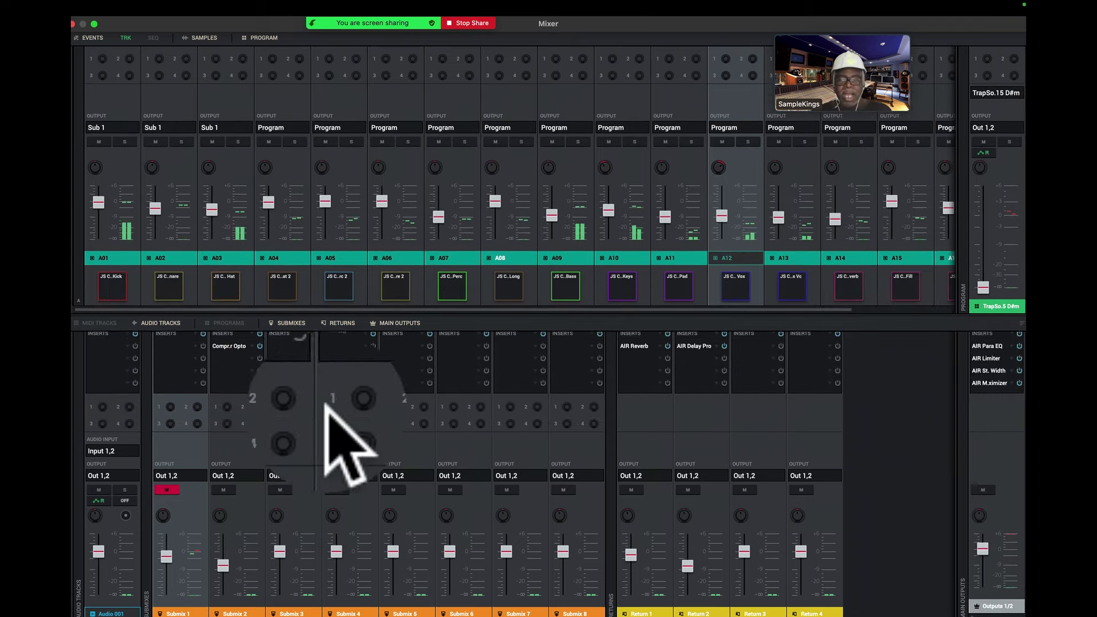
left_click(167, 489)
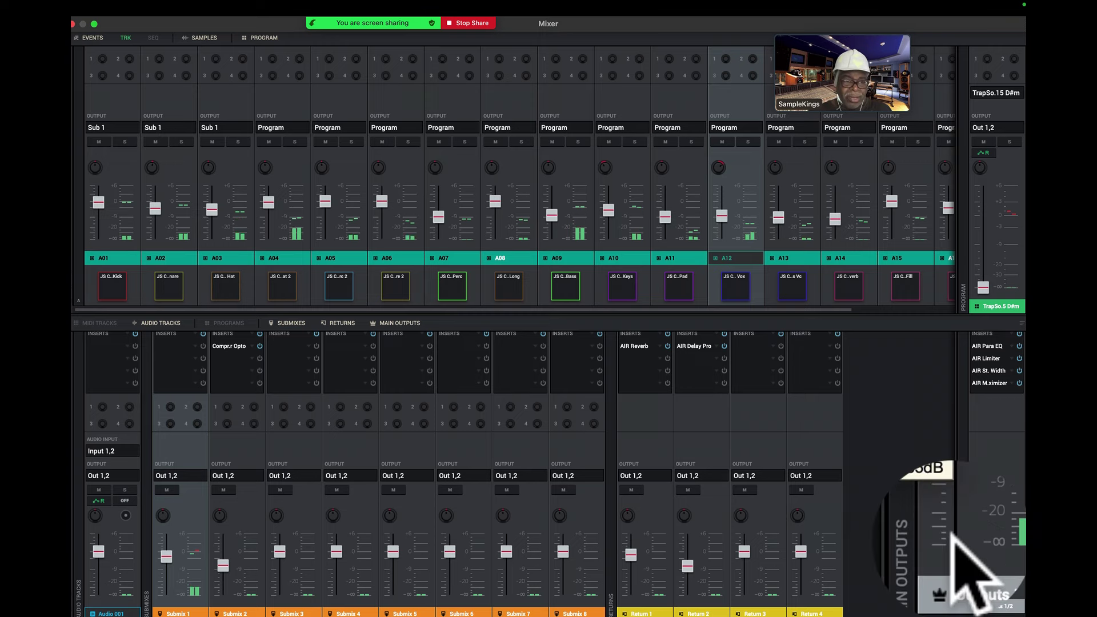
left_click_drag(982, 288, 952, 221)
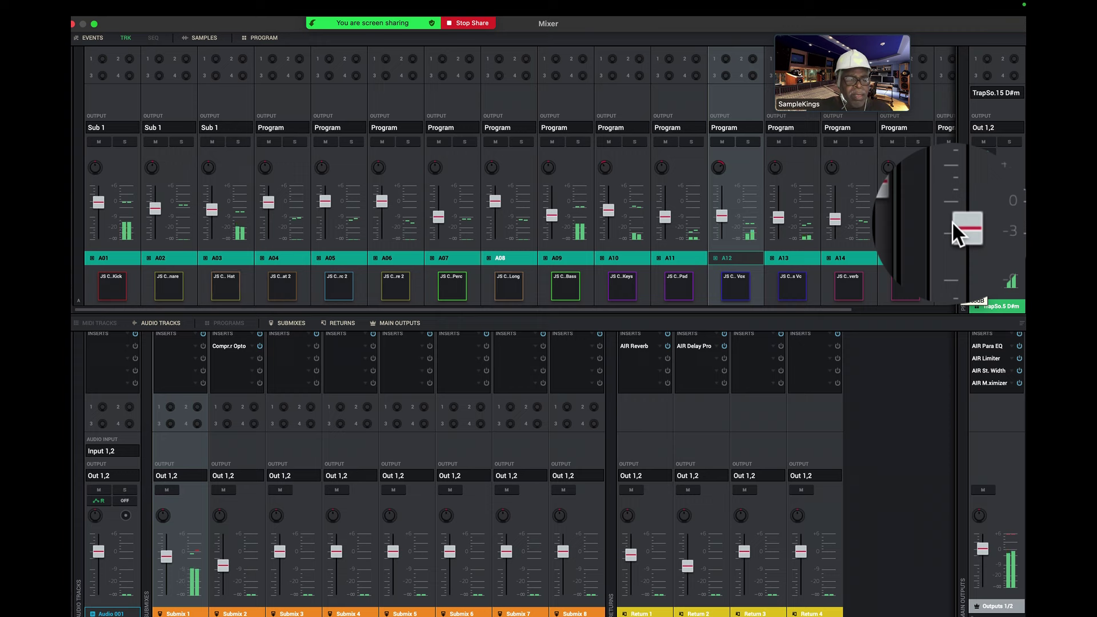
left_click_drag(951, 221, 952, 220)
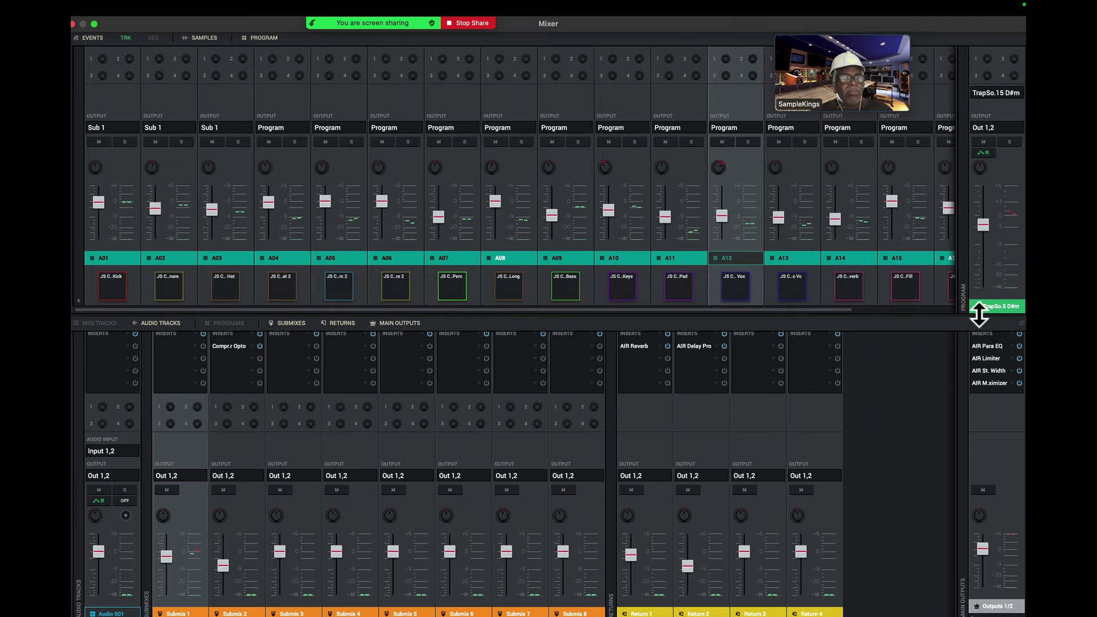
- Enlarge the lower mixer section further and open Save FX Rack for the Outputs 1/2 inserts
left_click_drag(979, 310, 978, 277)
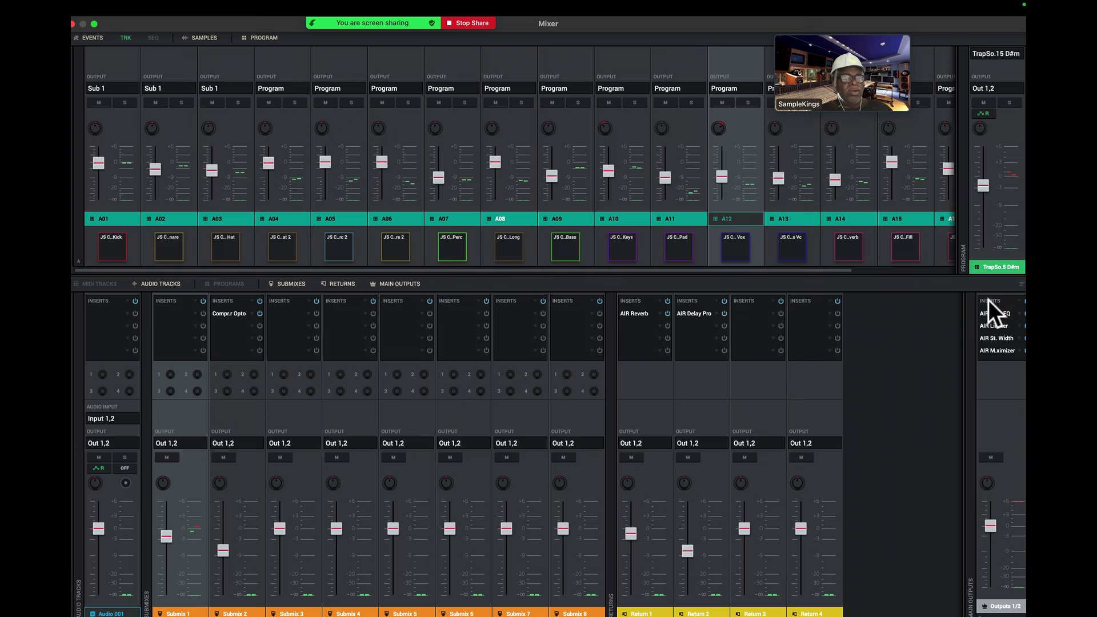
left_click(988, 300)
right_click(989, 301)
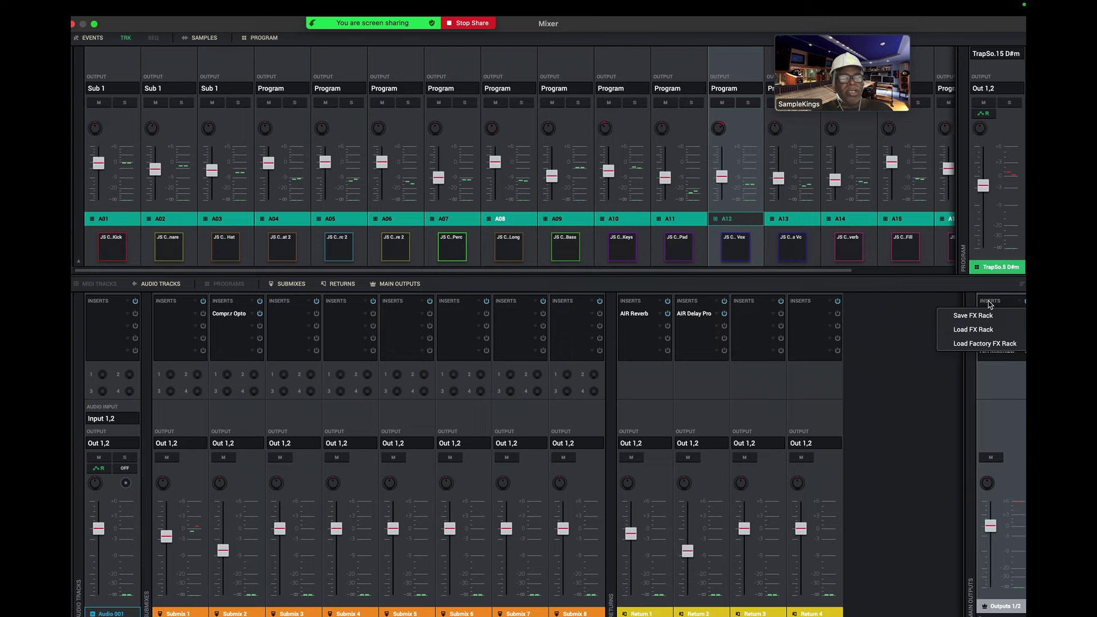
left_click(991, 314)
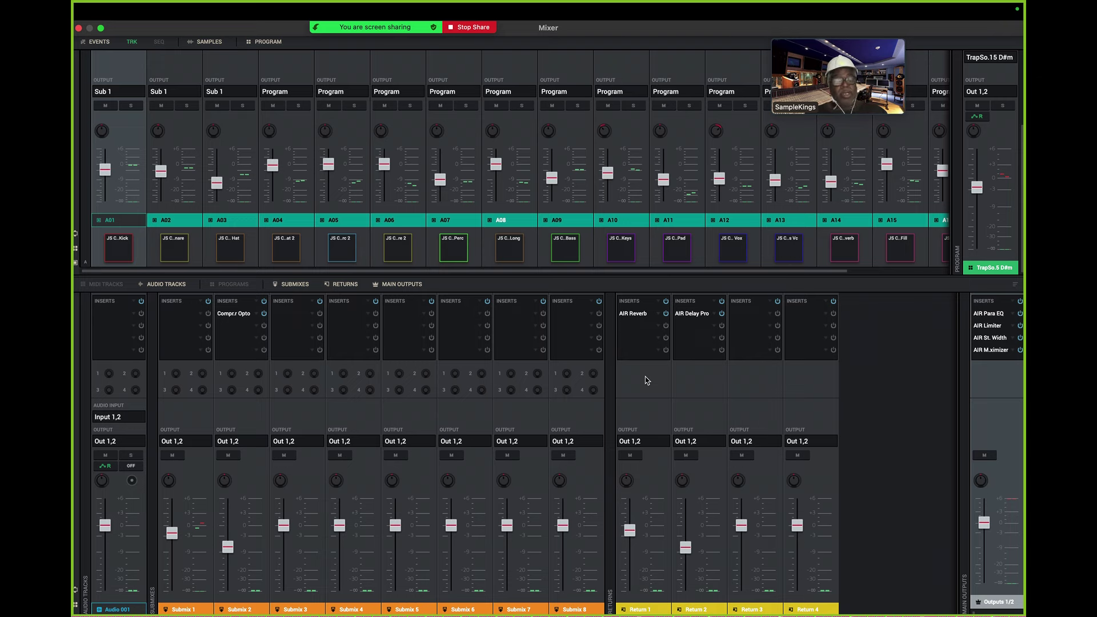
- Switch to the SampleKings website and examine the Cash App and Venmo payment instructions in the lesson booking section
key("ctrl+Left")
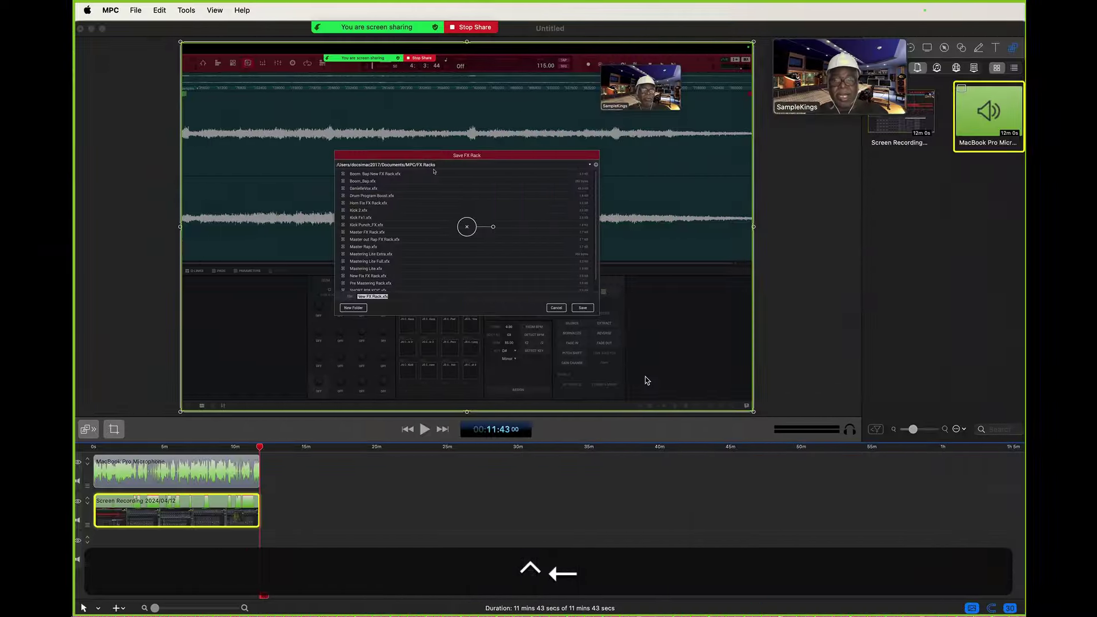
key("ctrl+Left")
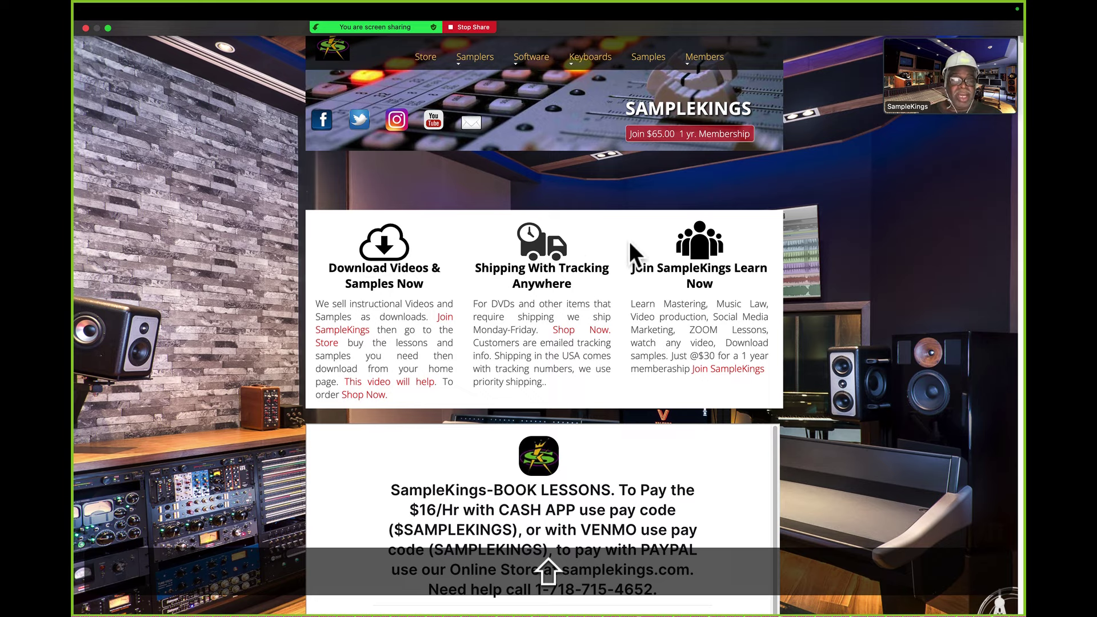
scroll(629, 242, "down", 3)
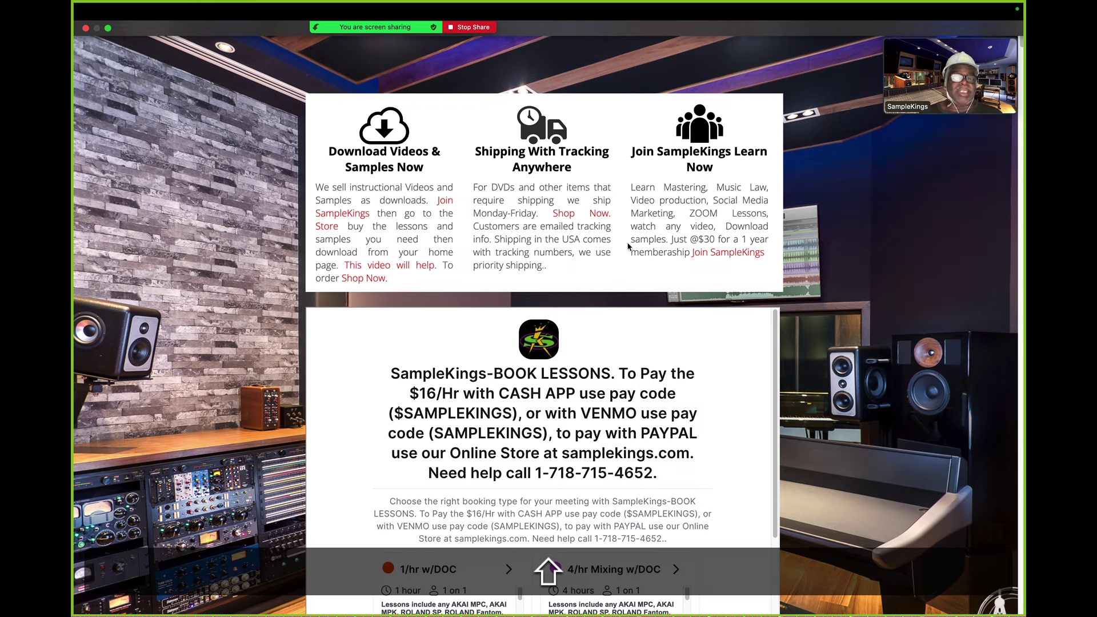
scroll(628, 246, "down", 1)
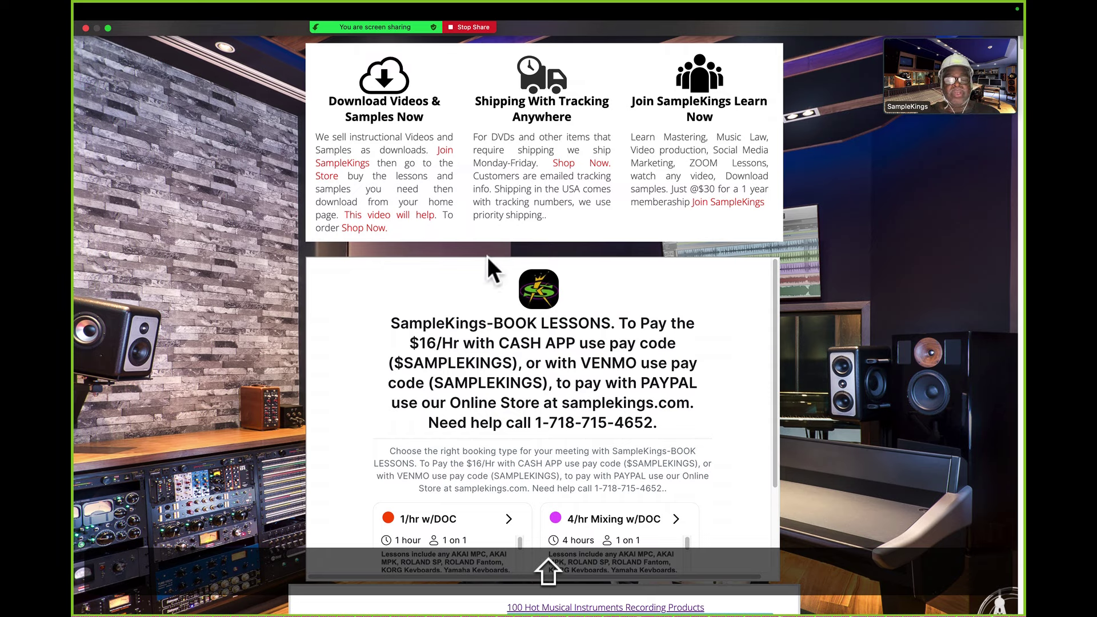
left_click_drag(414, 367, 509, 366)
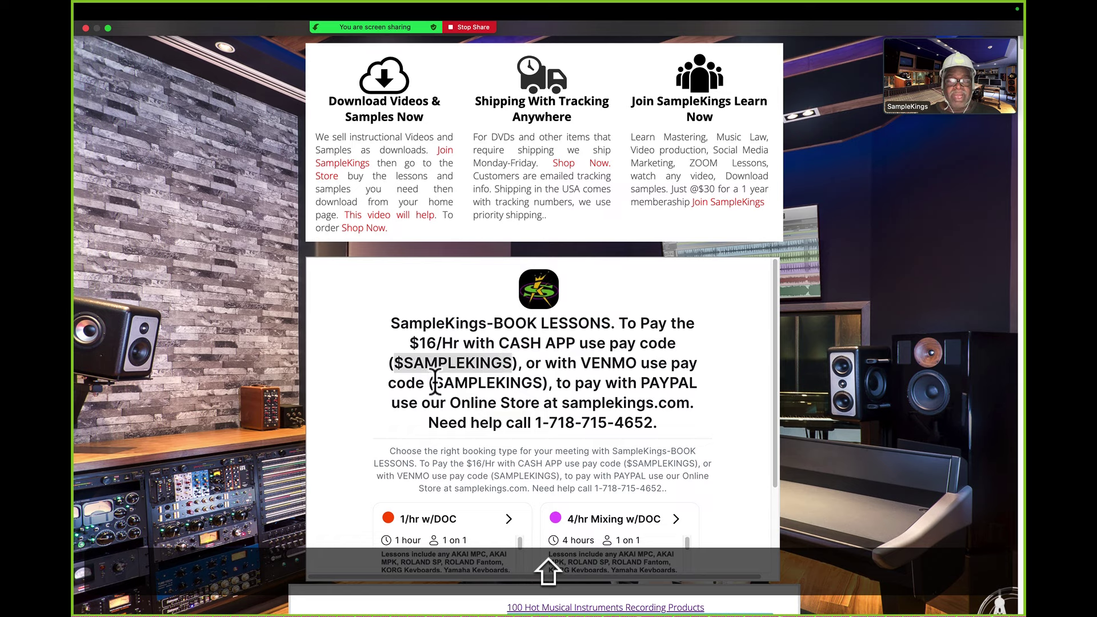
left_click_drag(435, 382, 543, 381)
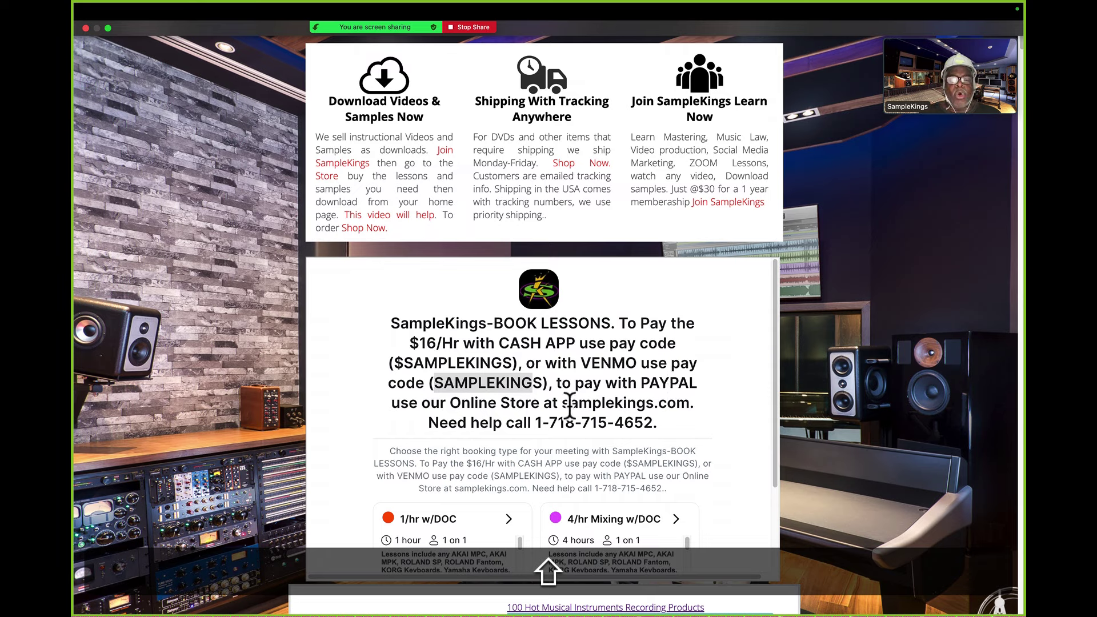
scroll(699, 341, "up", 3)
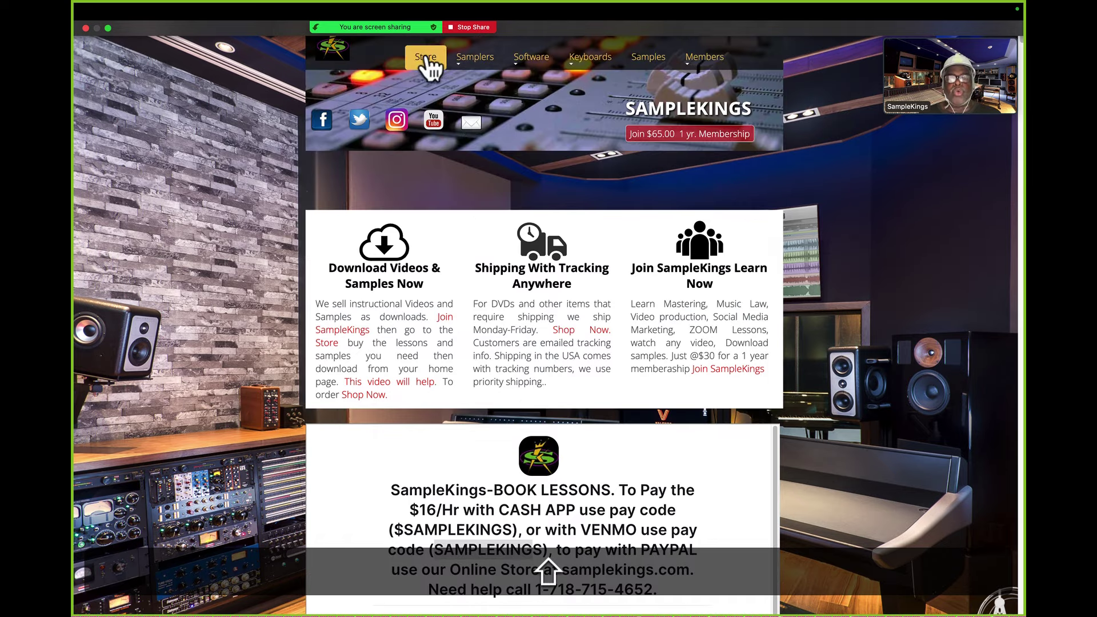
- View the Zoom lesson packages on the website's Store page and return to the SampleKings home page
mouse_move(458, 68)
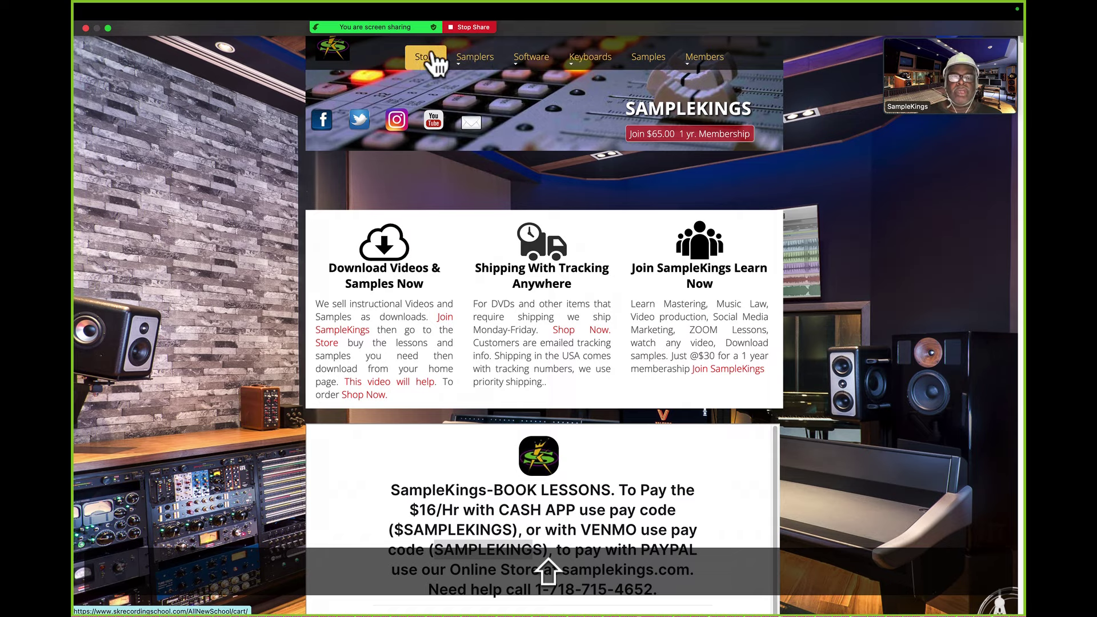
left_click(434, 57)
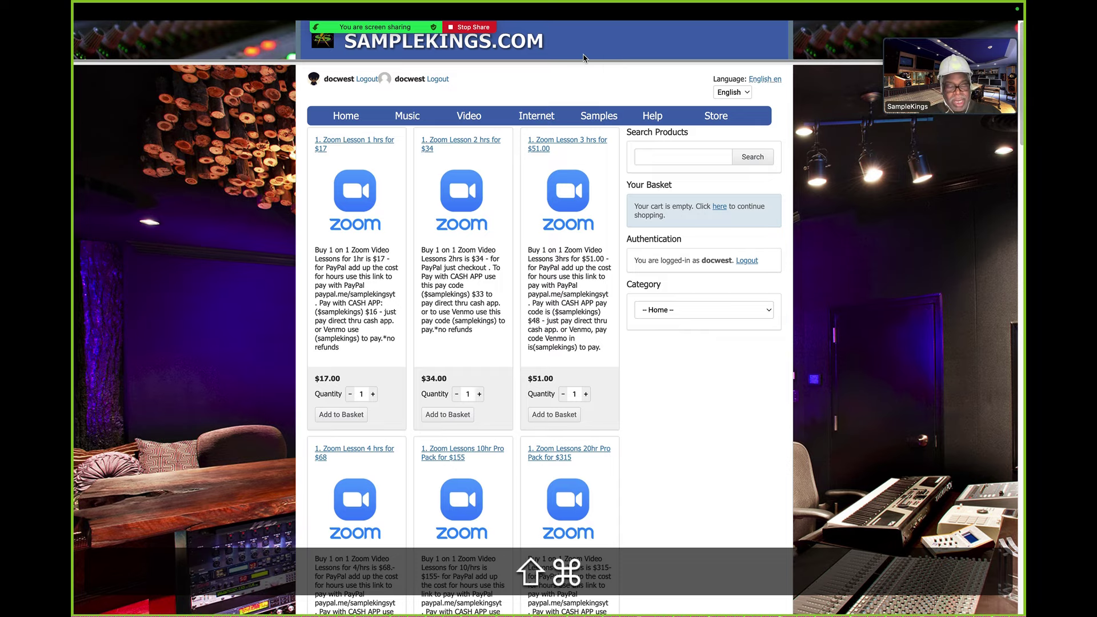
key("super+shift+bracketleft")
key("shift")
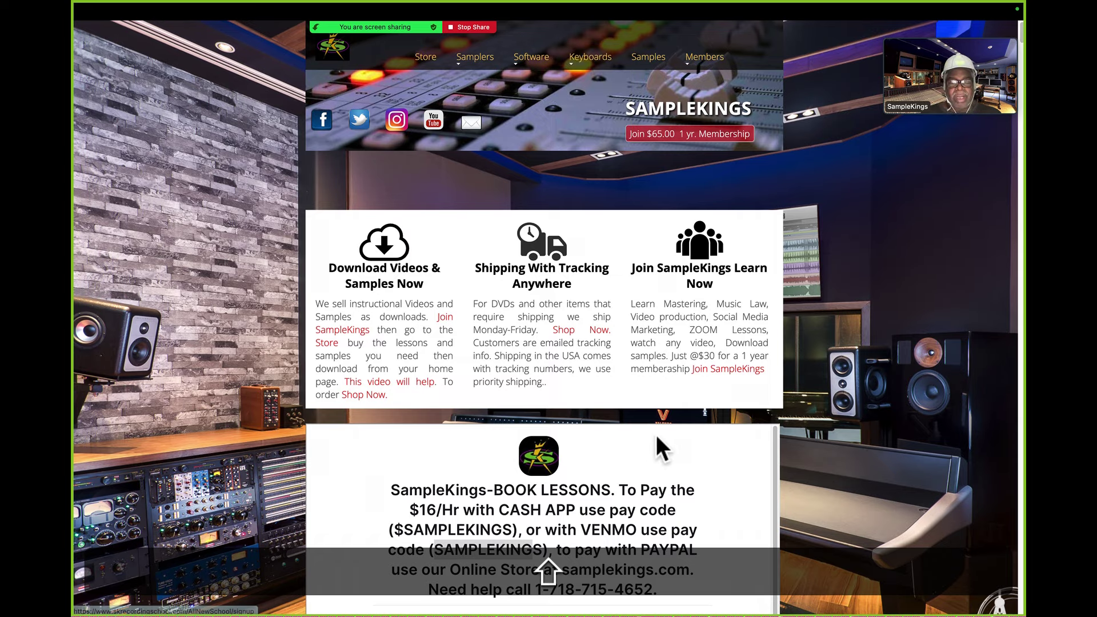
- Open the scheduling calendar for the 2/hr w/DOC lesson in the booking section
scroll(656, 444, "down", 8)
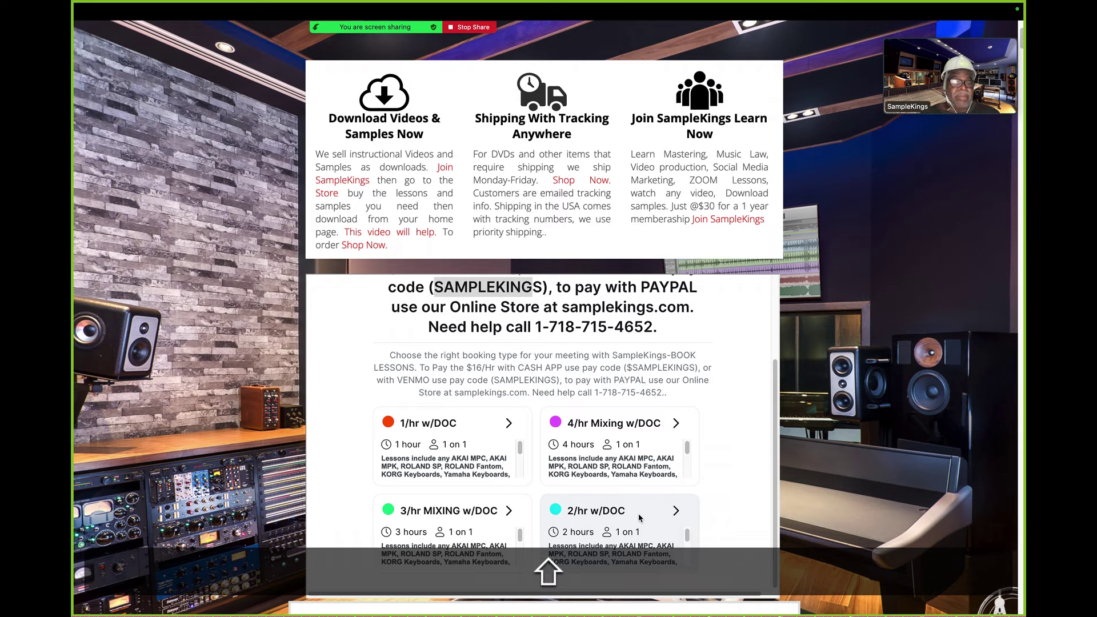
left_click(674, 510)
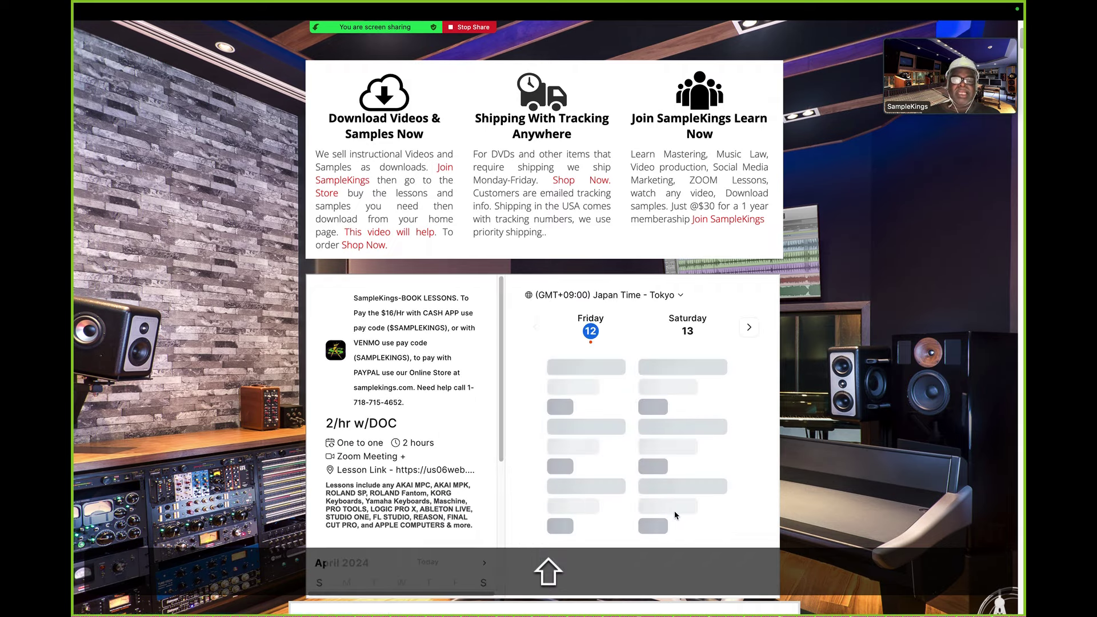